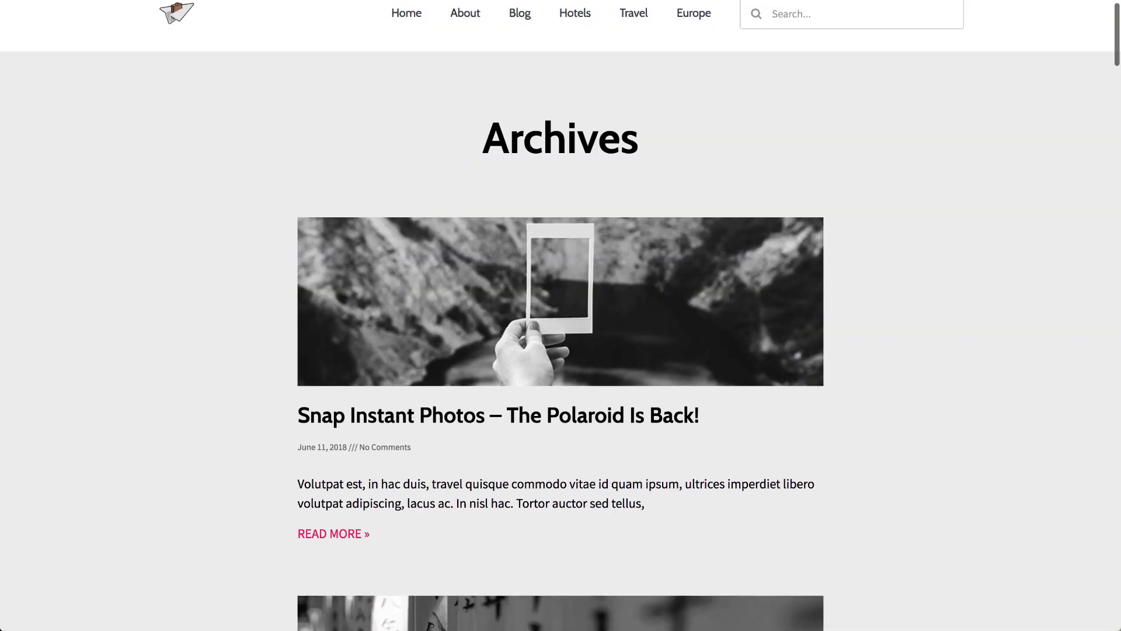
# - Scroll through the blog archive and Category: Travel pages, ending atop the Archives page's three-column grid
pyautogui.scroll(-1, 561, 316)
pyautogui.scroll(-3, 561, 315)
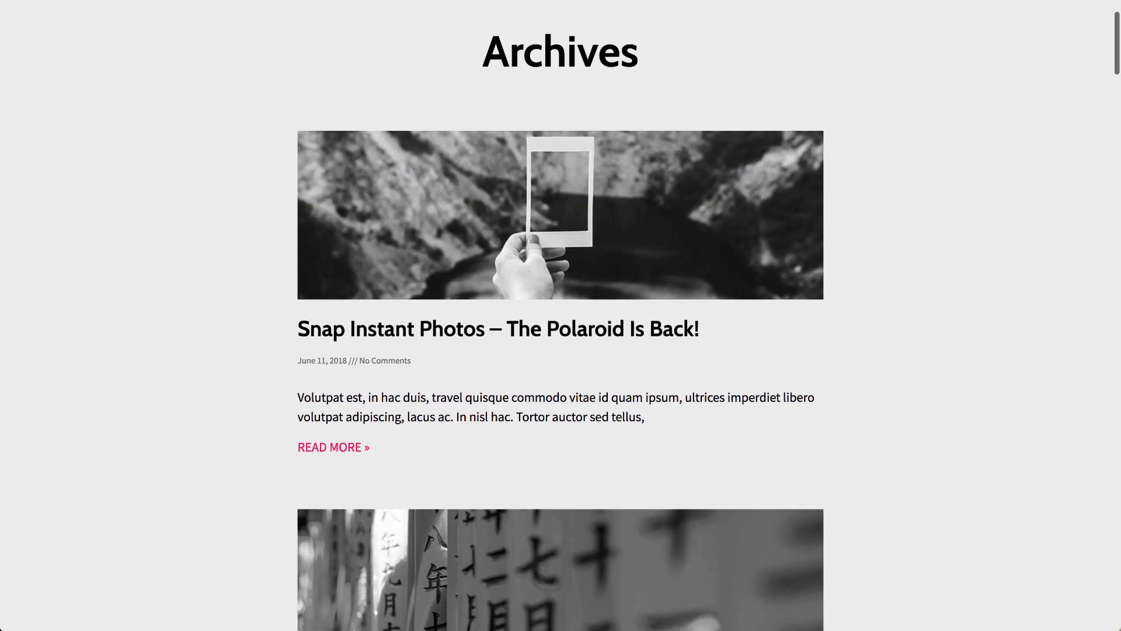
pyautogui.scroll(-1, 561, 316)
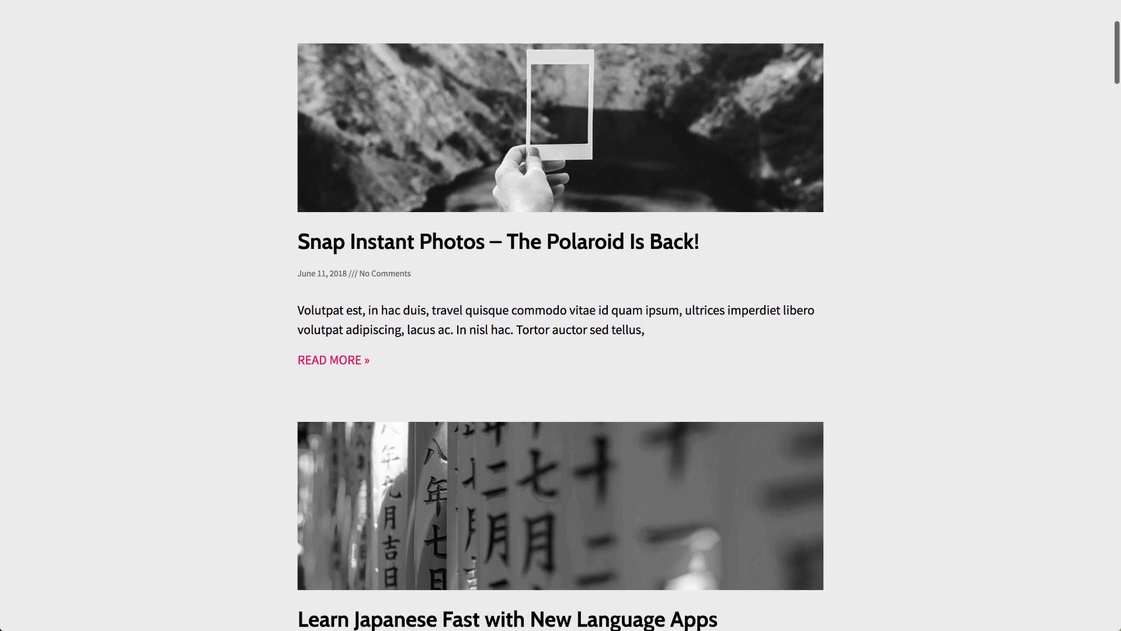
pyautogui.scroll(-3, 560, 315)
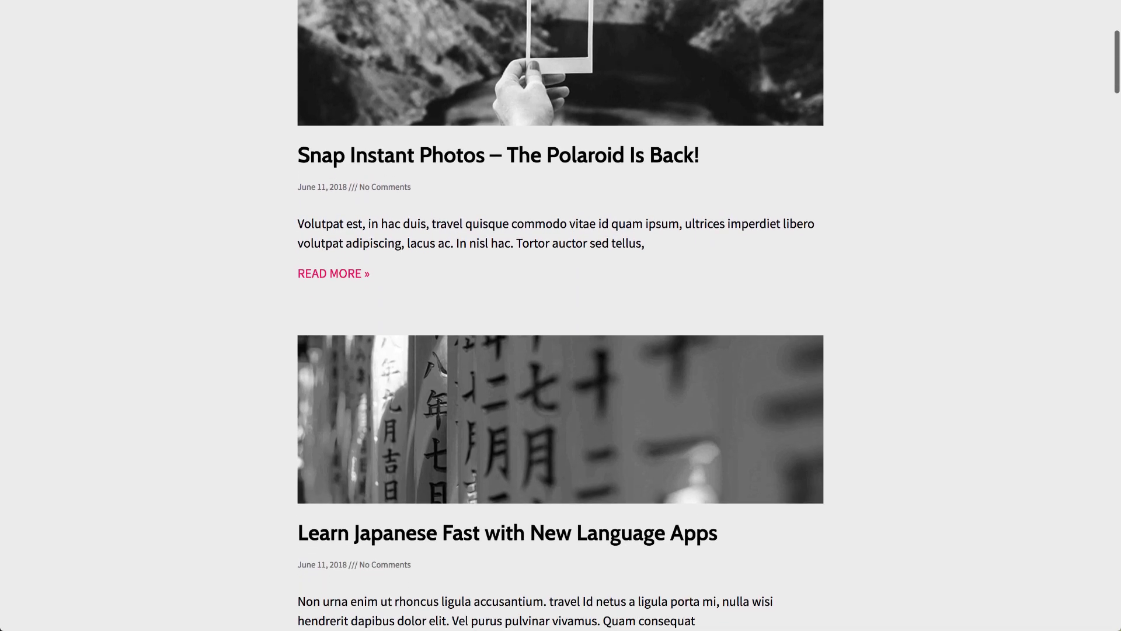
pyautogui.scroll(-3, 560, 315)
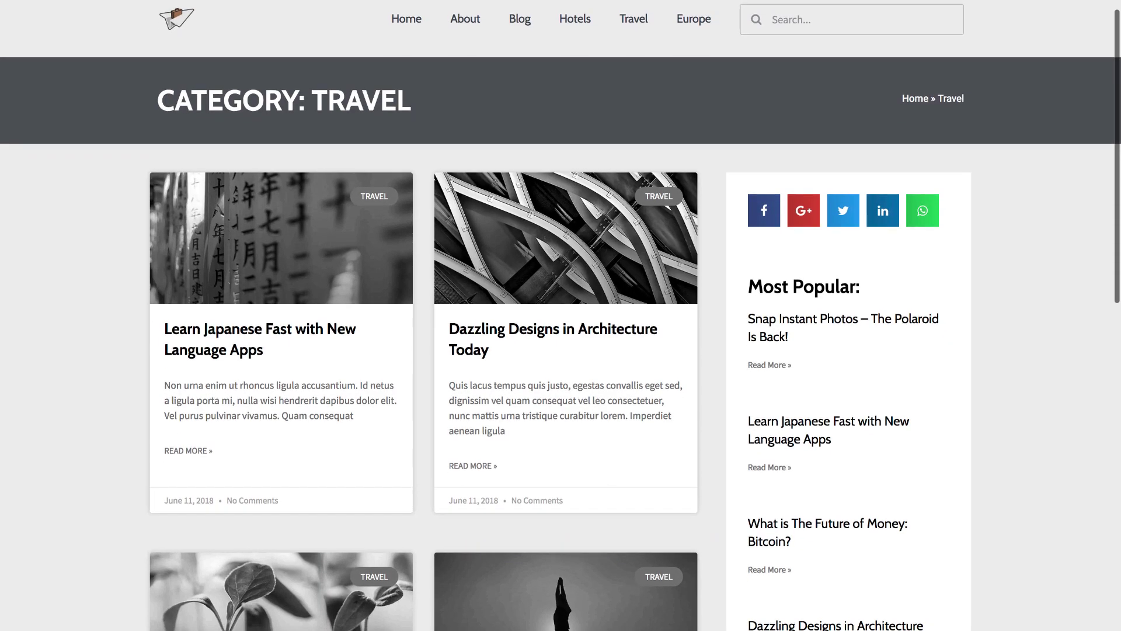
pyautogui.scroll(-1, 561, 315)
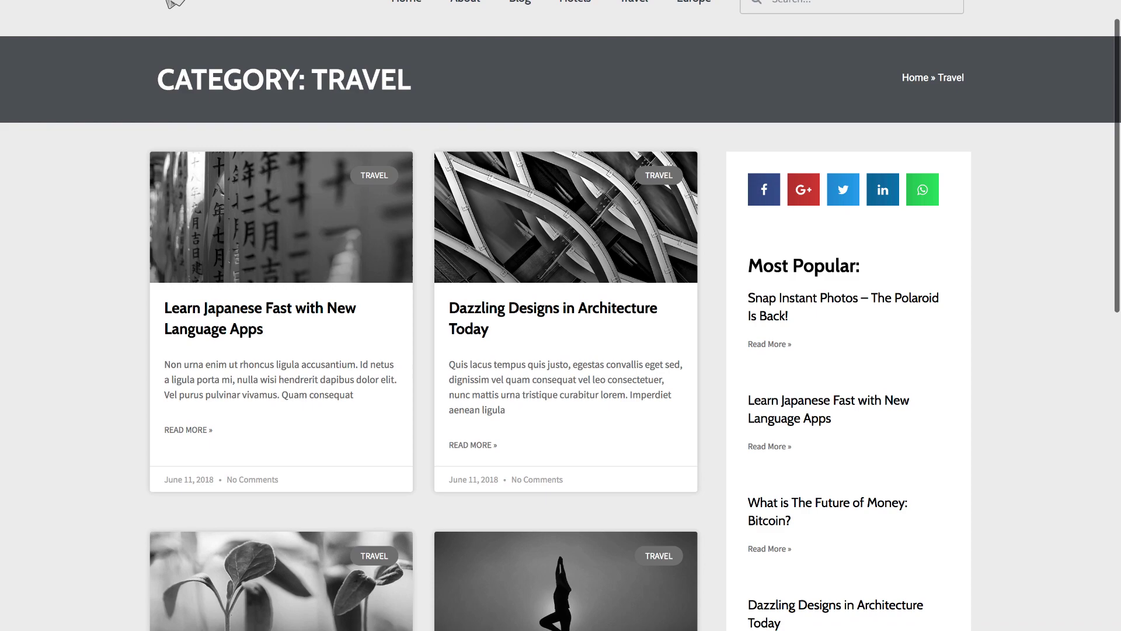
pyautogui.scroll(-3, 561, 315)
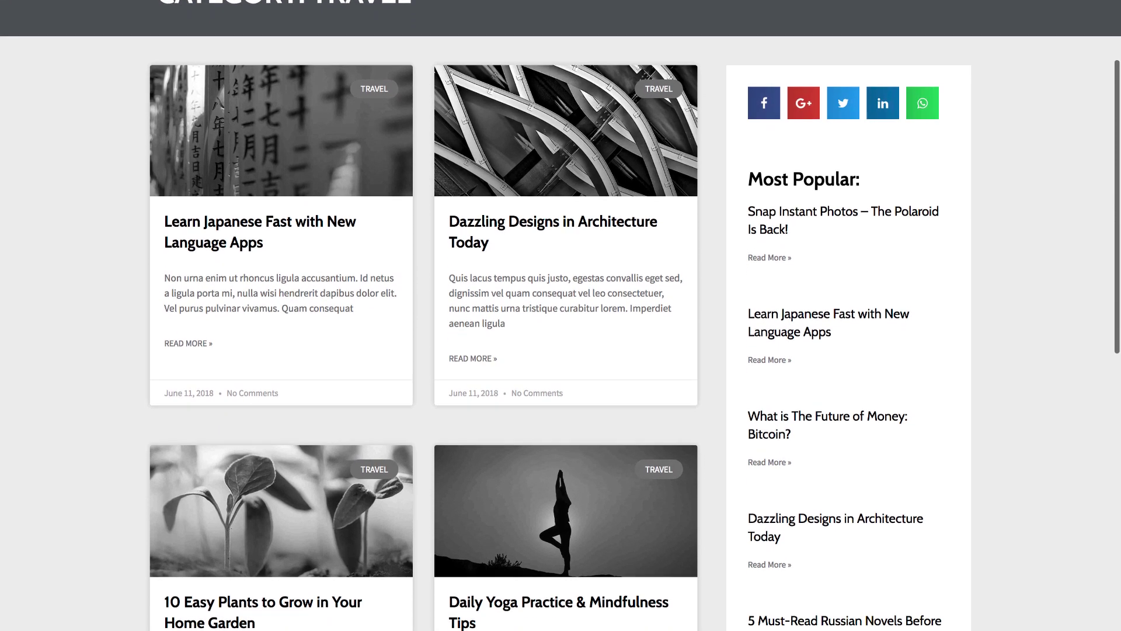
pyautogui.scroll(-3, 561, 315)
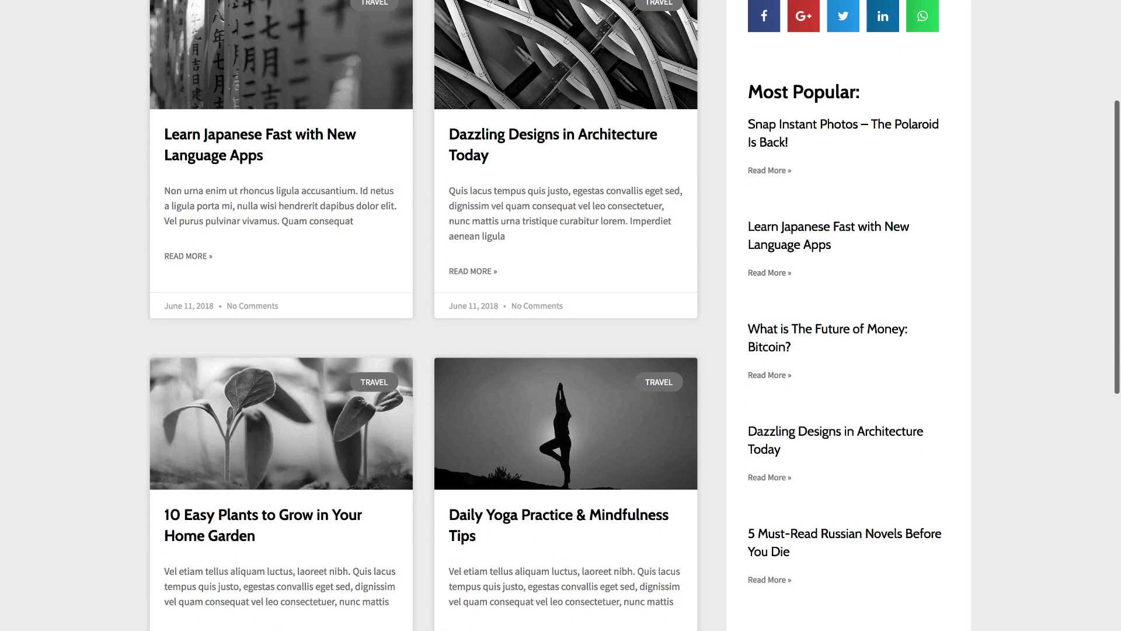
pyautogui.scroll(-3, 561, 315)
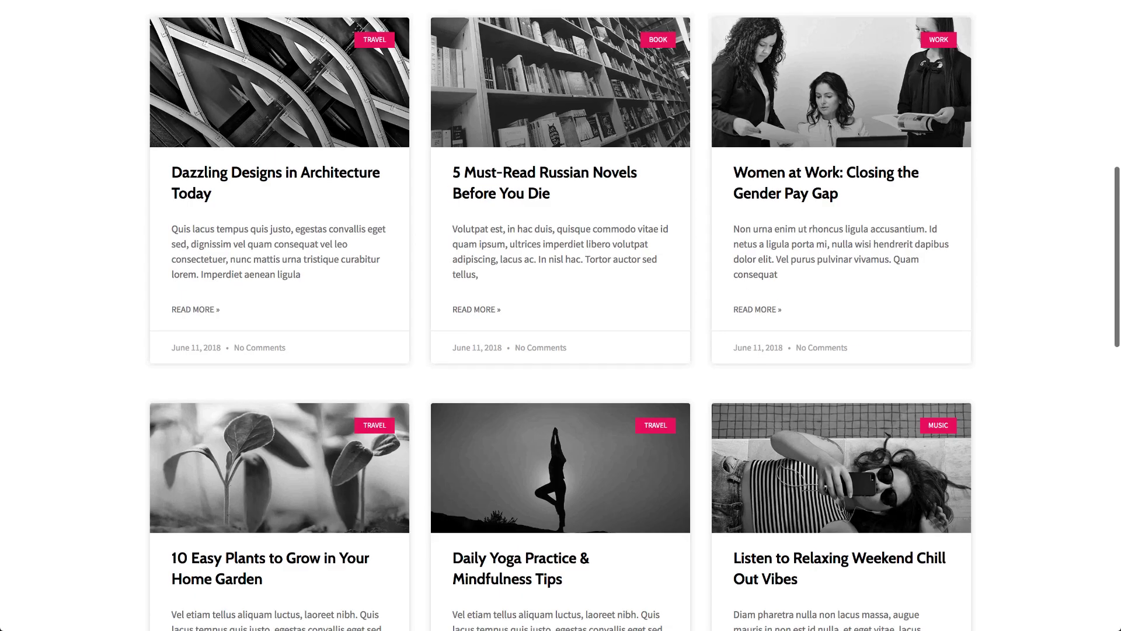
pyautogui.scroll(-4, 561, 315)
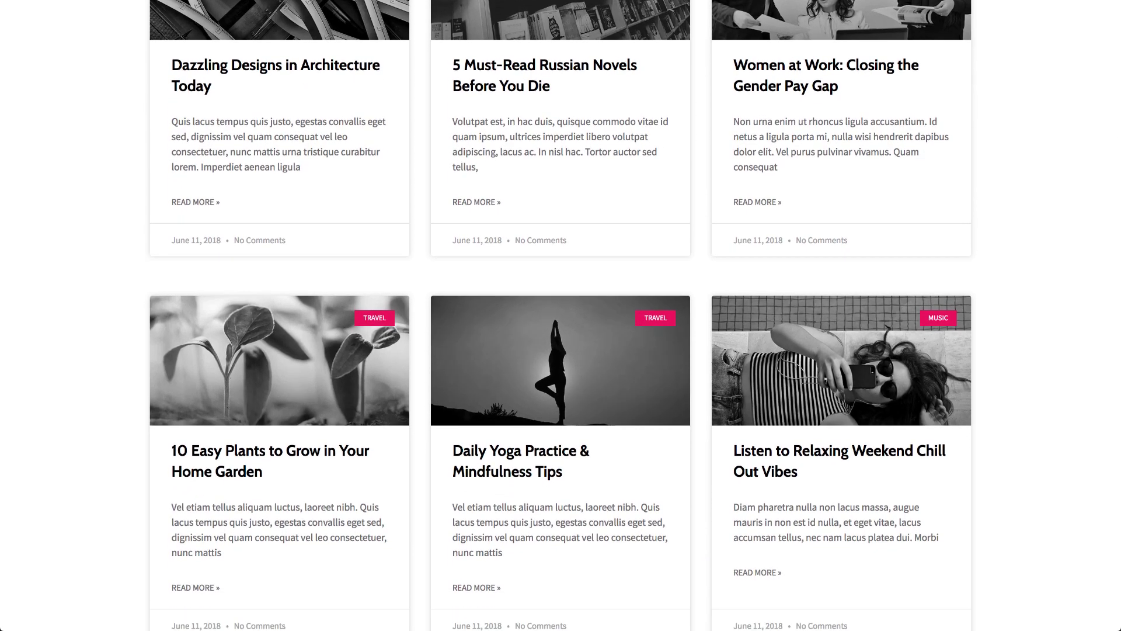
pyautogui.scroll(10, 561, 315)
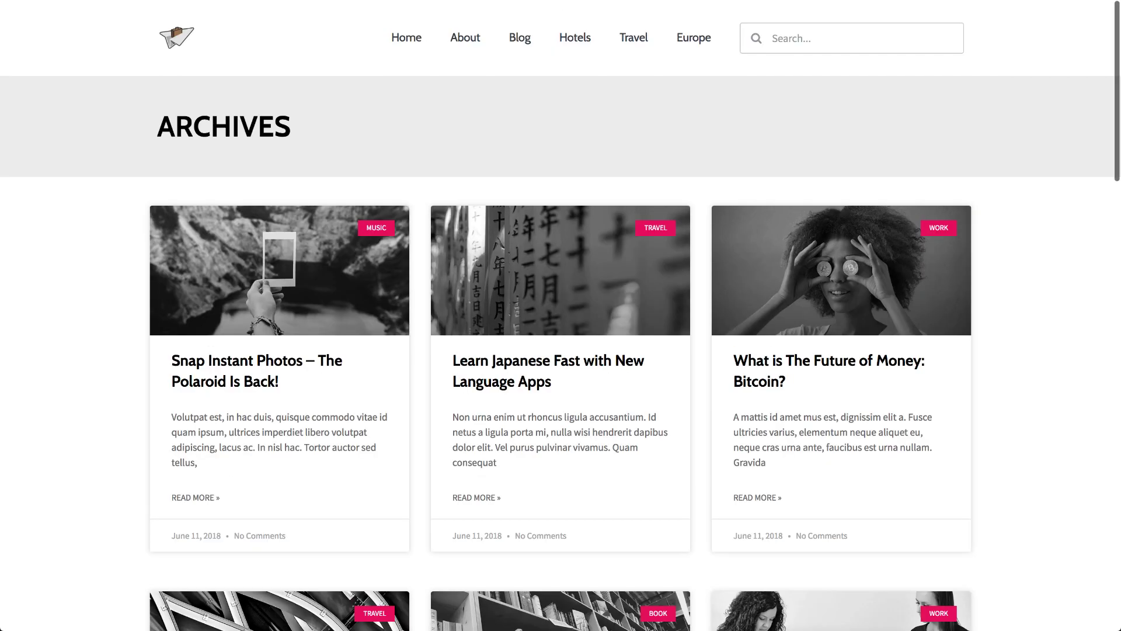
# - Search the site for 'travel' and scroll through the two-column results list
pyautogui.click(794, 39)
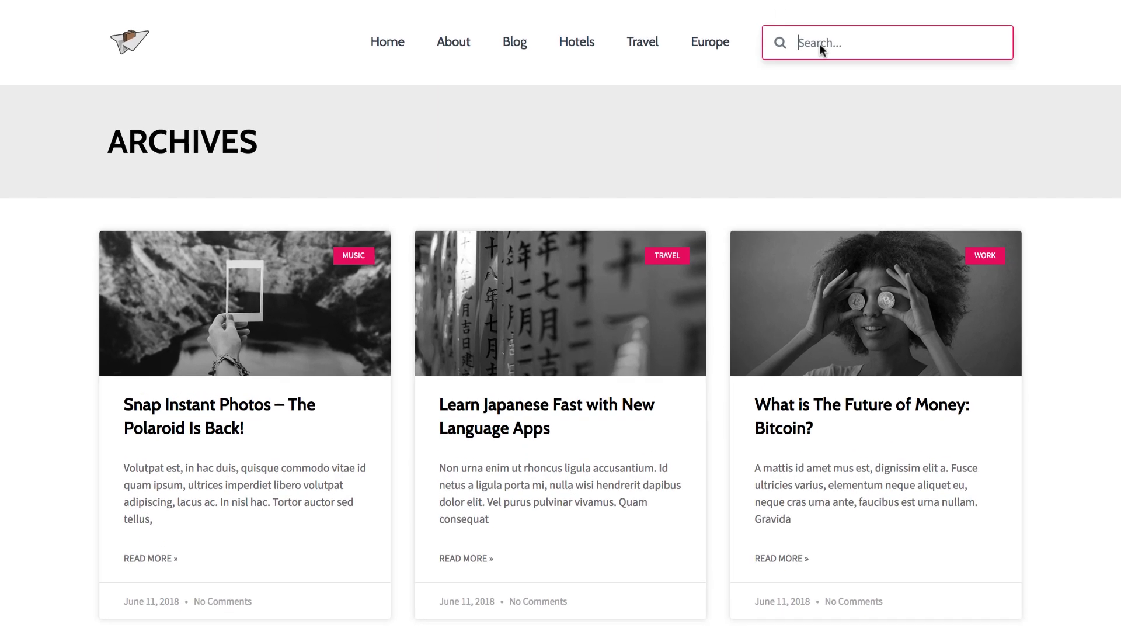
pyautogui.write('travel')
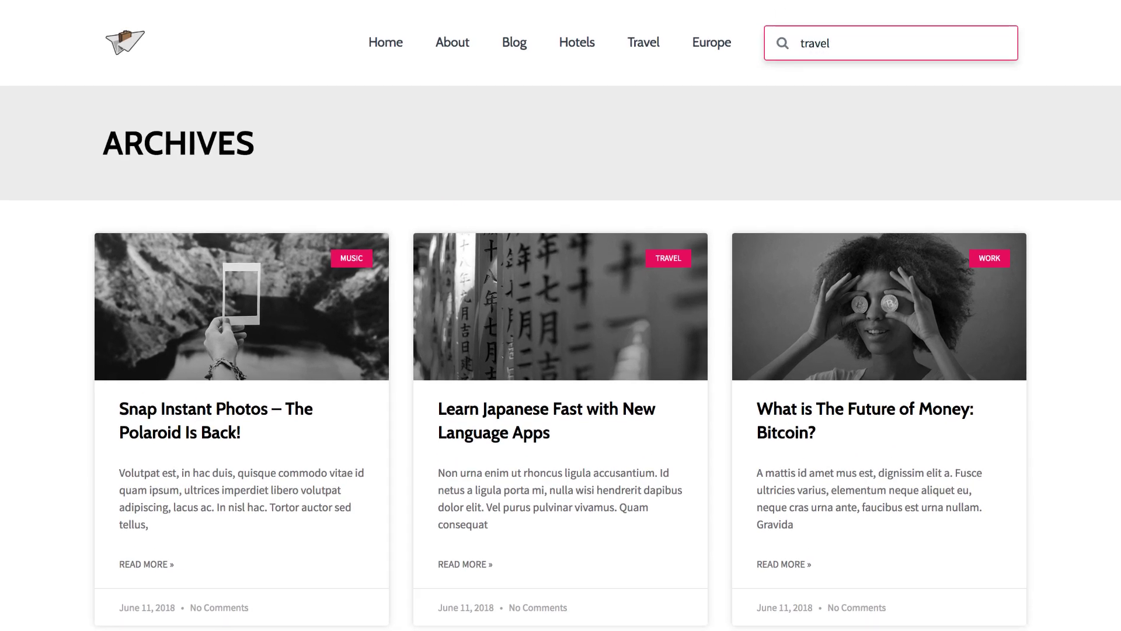
pyautogui.press('Return')
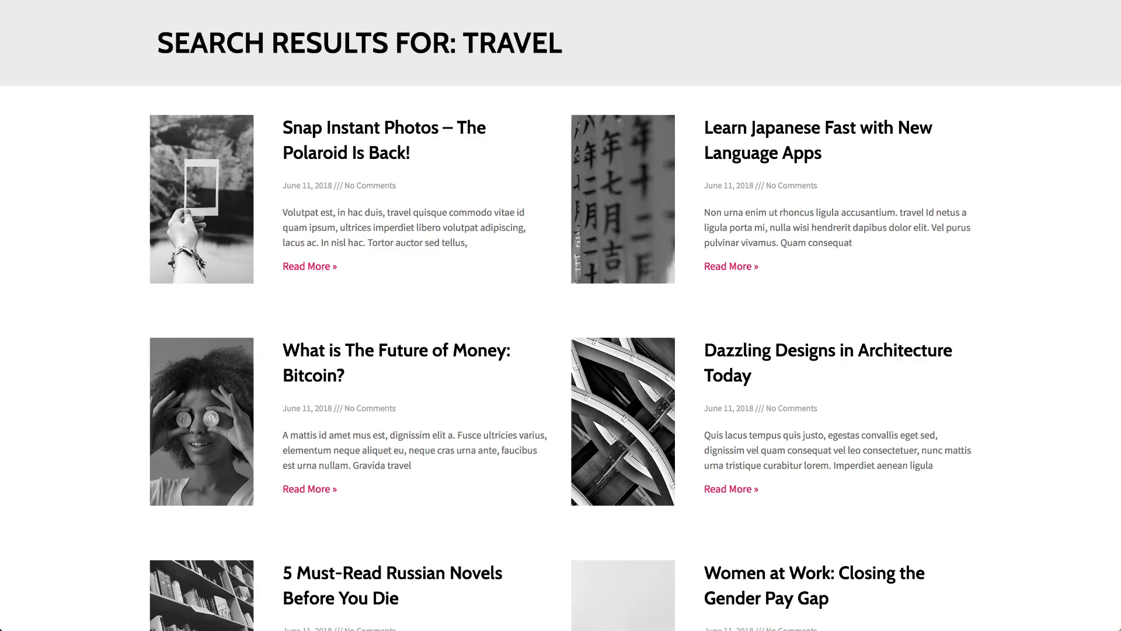
pyautogui.scroll(-3, 561, 315)
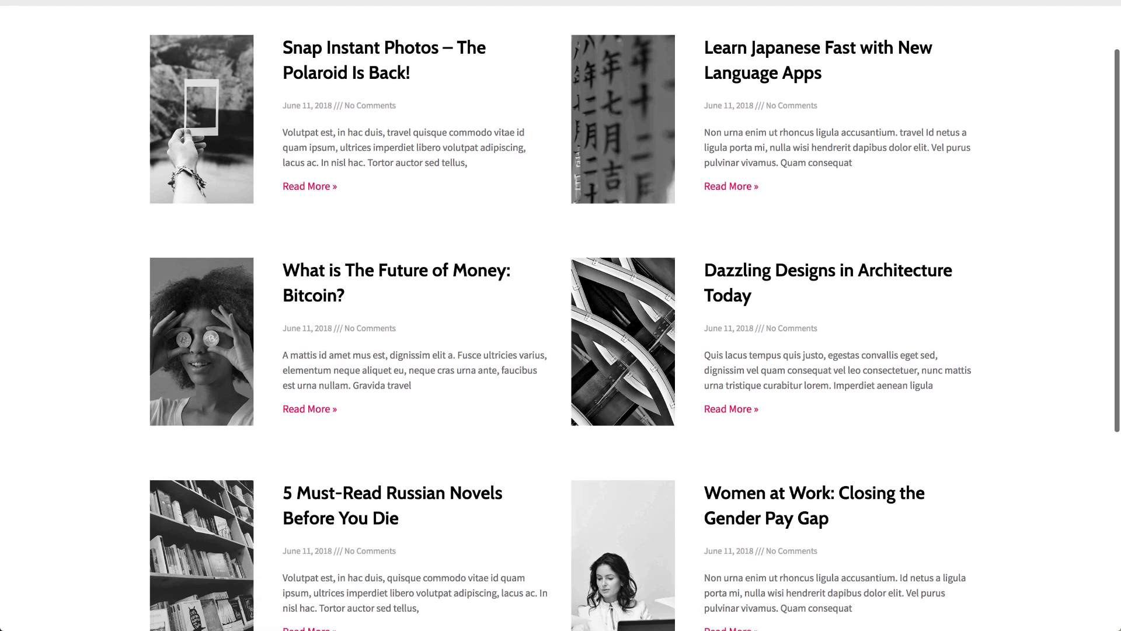
pyautogui.scroll(-3, 561, 315)
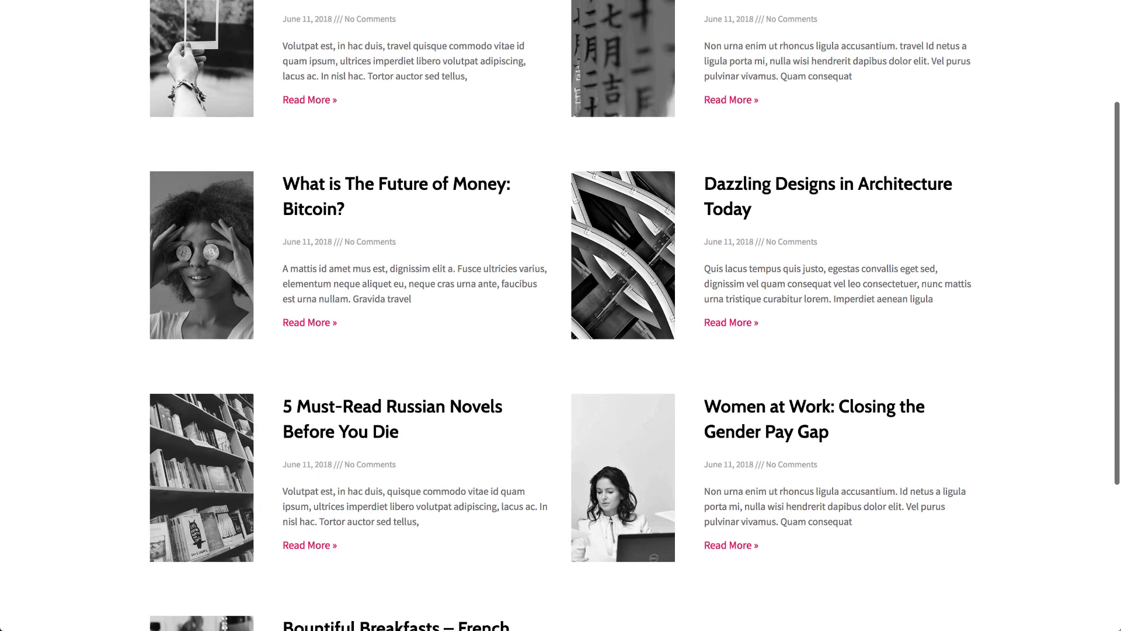
pyautogui.scroll(-3, 561, 315)
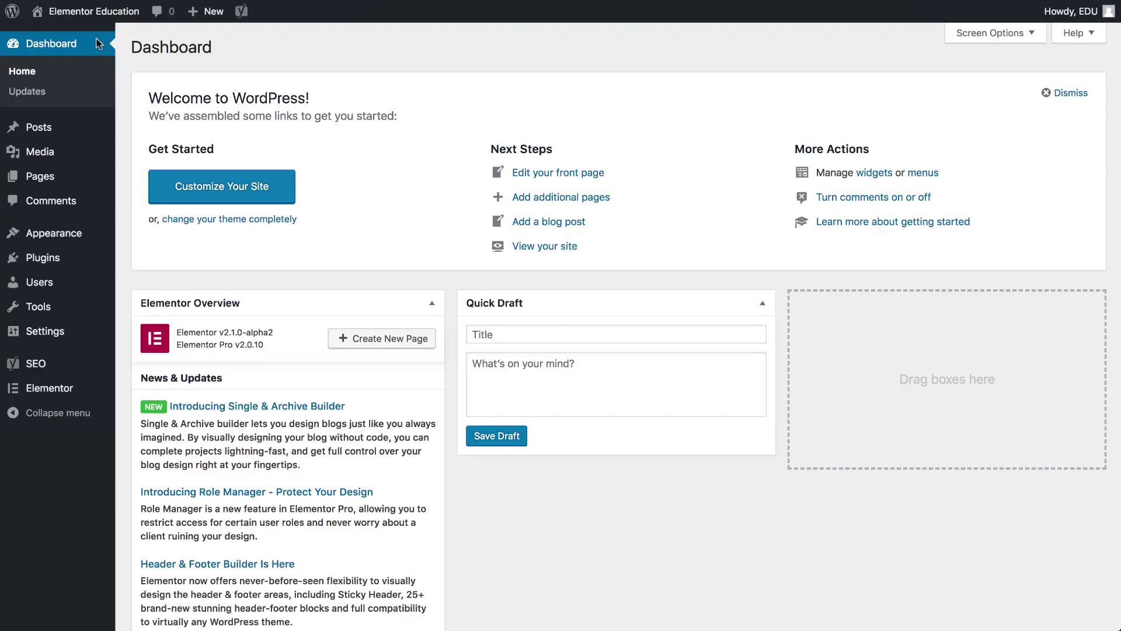
# - From Elementor's My Templates, add a new template of type Archive named 'My Archive'
pyautogui.moveTo(87, 390)
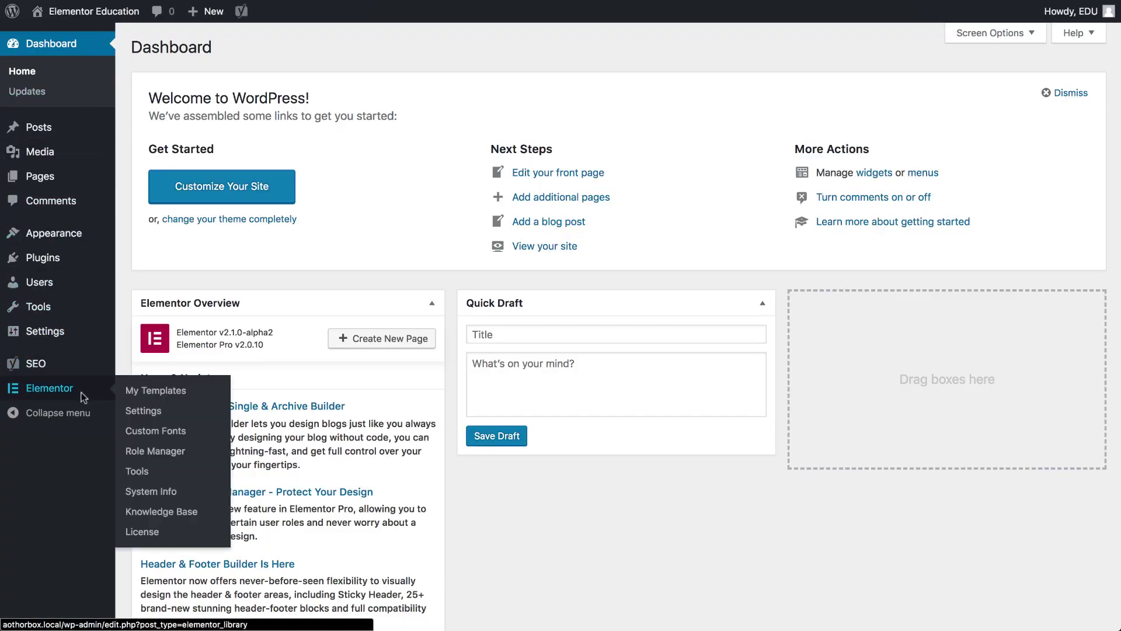
pyautogui.click(134, 395)
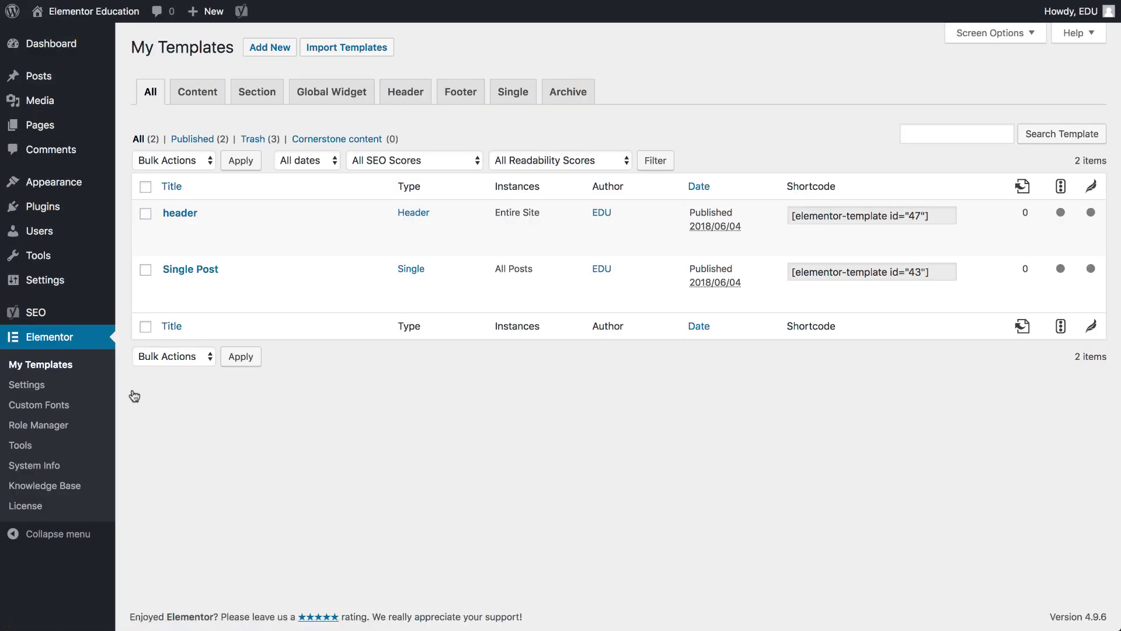
pyautogui.click(270, 46)
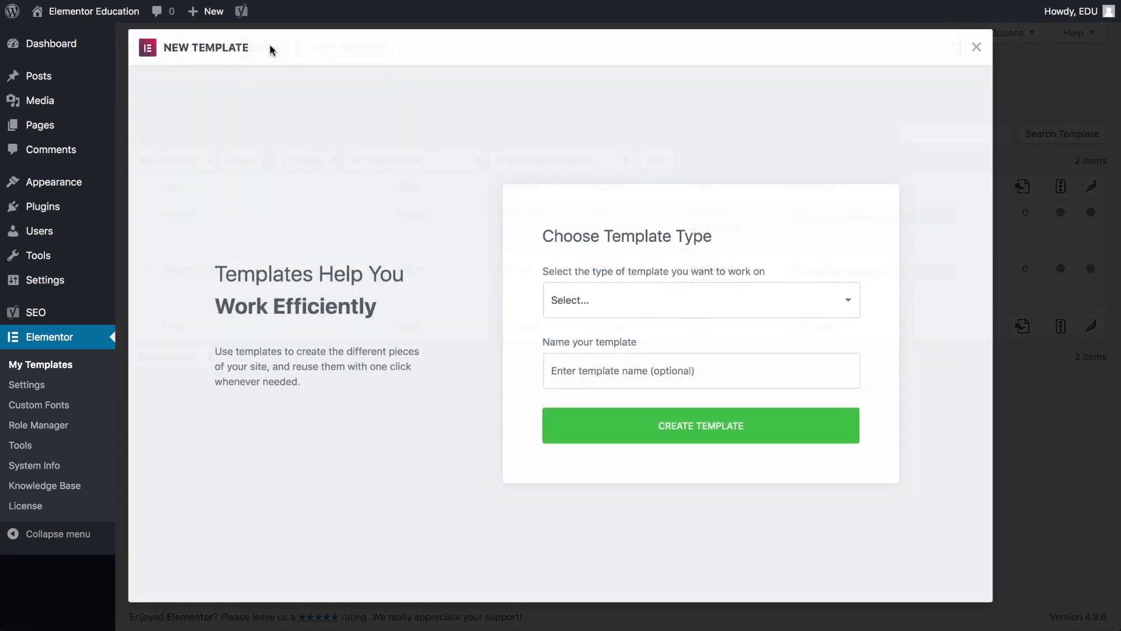
pyautogui.click(580, 297)
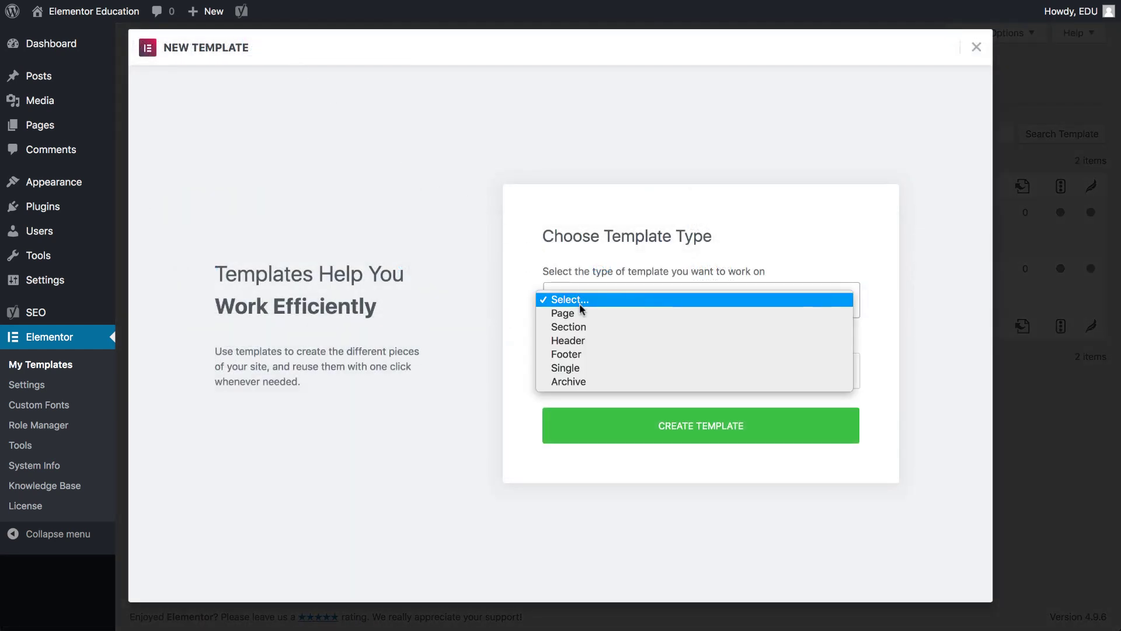
pyautogui.click(577, 381)
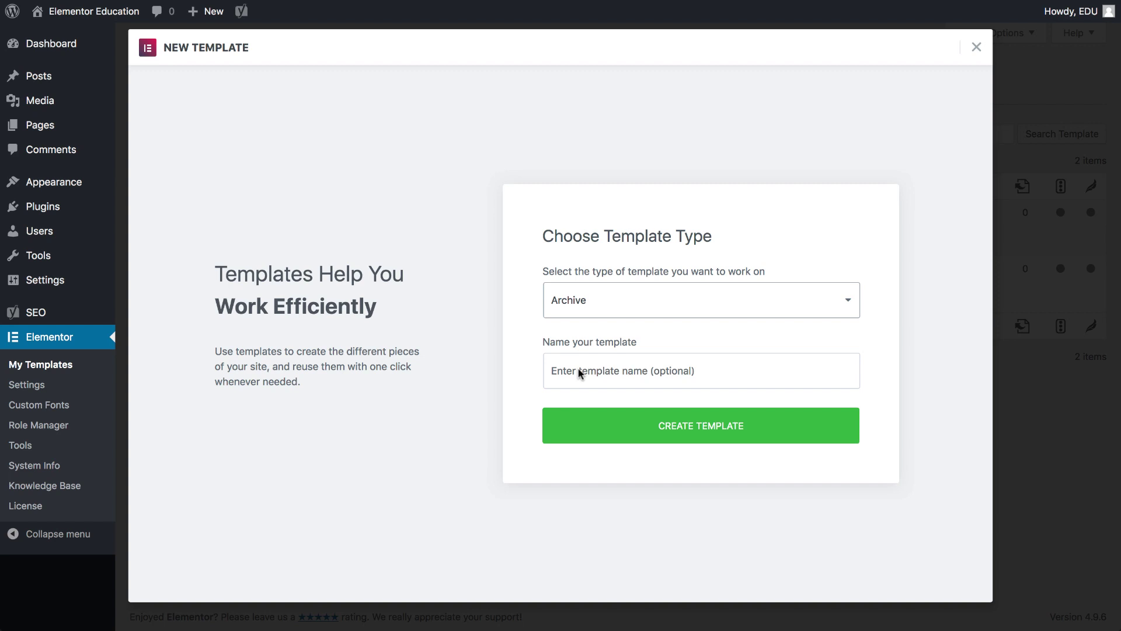
pyautogui.click(580, 373)
pyautogui.write('My Archive')
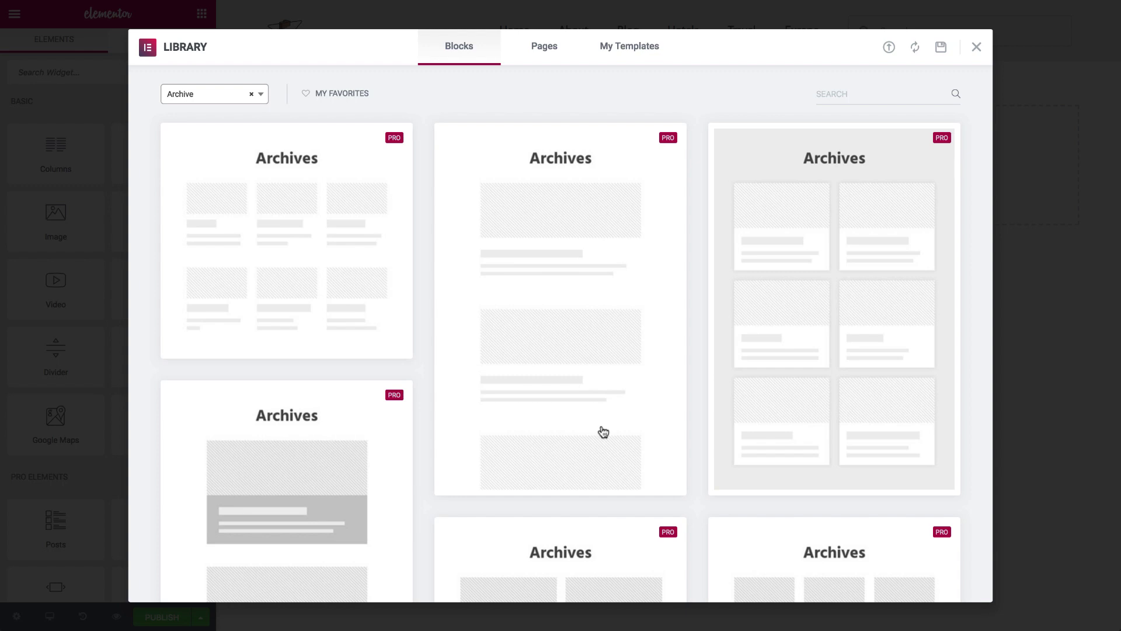
# - Scroll past the Archives blocks and close the library without inserting any block
pyautogui.scroll(-7, 603, 432)
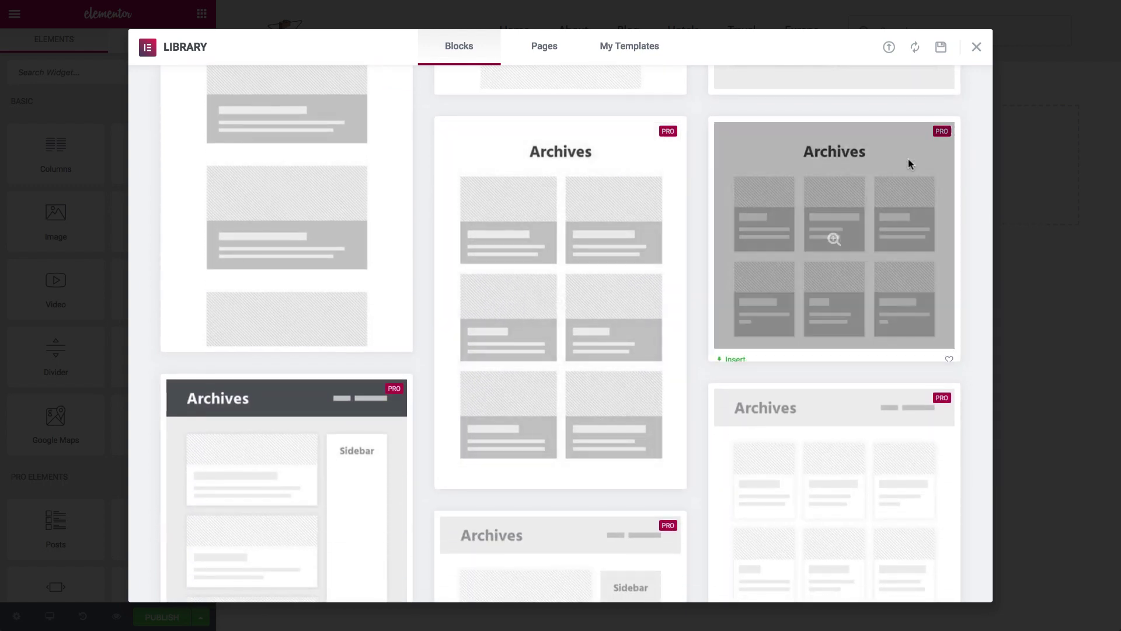
pyautogui.click(976, 48)
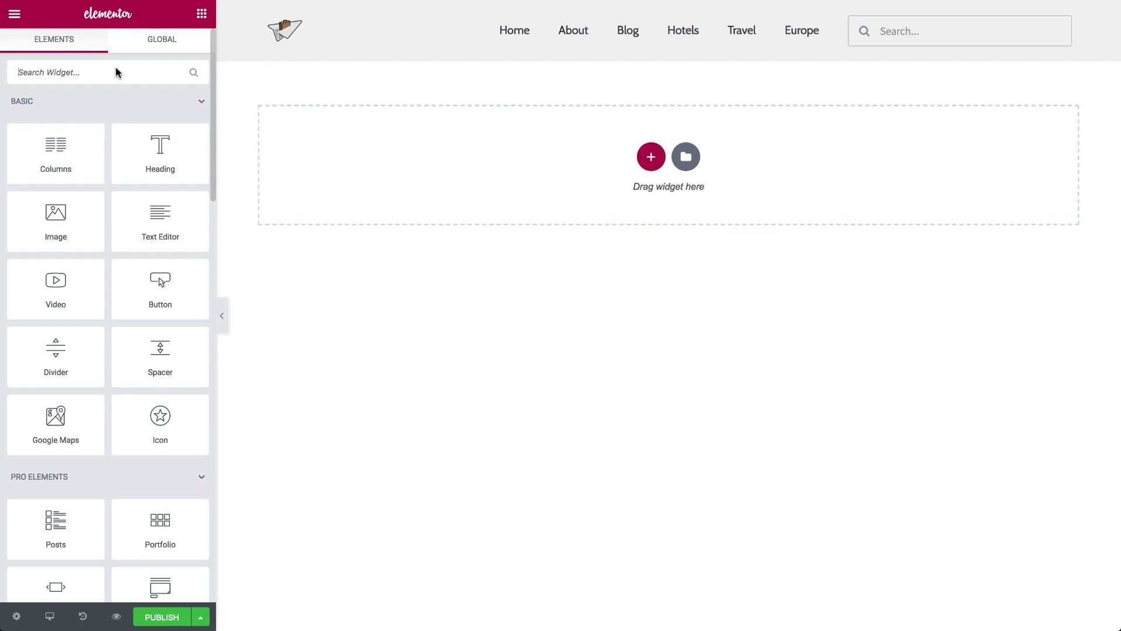
# - Add an Archive Title widget at the top of the template with Include Context left on
pyautogui.write('archi')
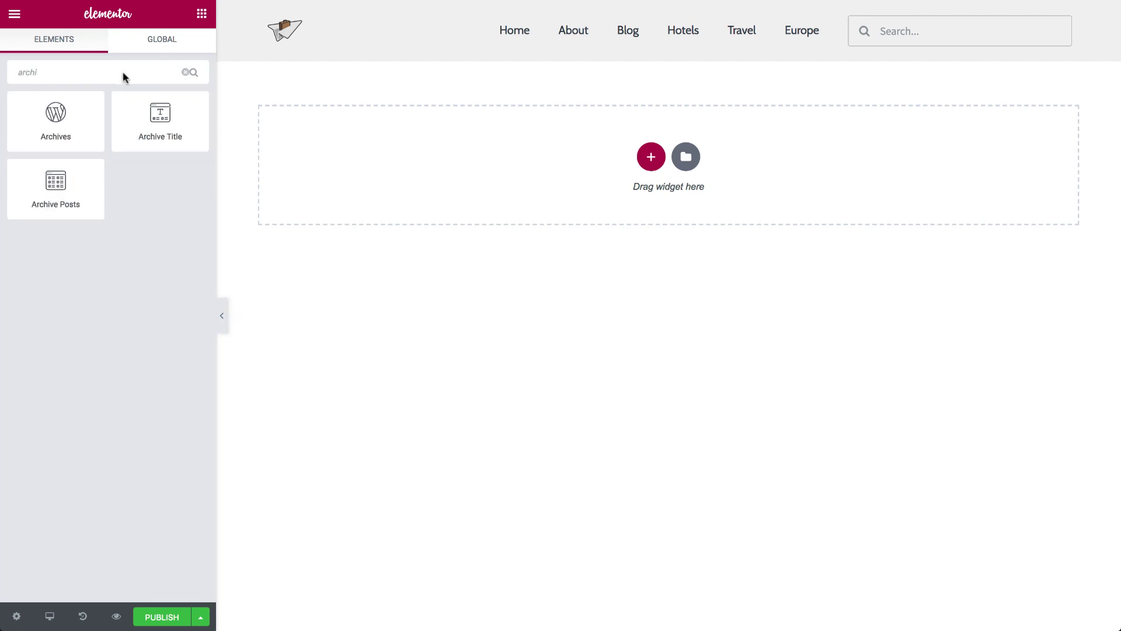
pyautogui.moveTo(141, 125); pyautogui.dragTo(310, 165)
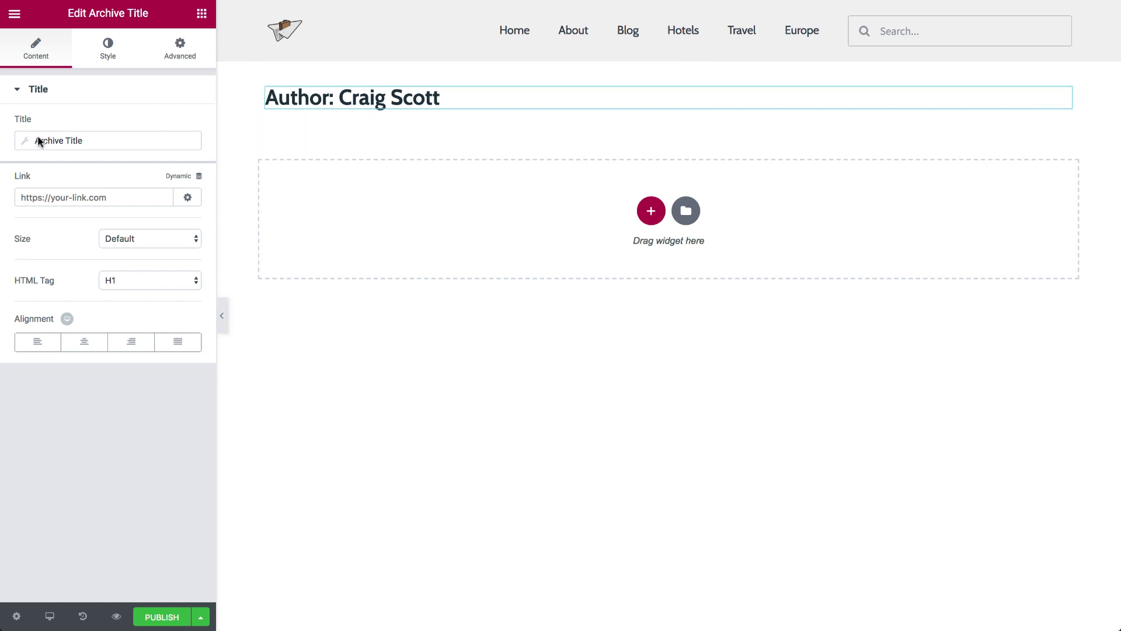
pyautogui.click(24, 142)
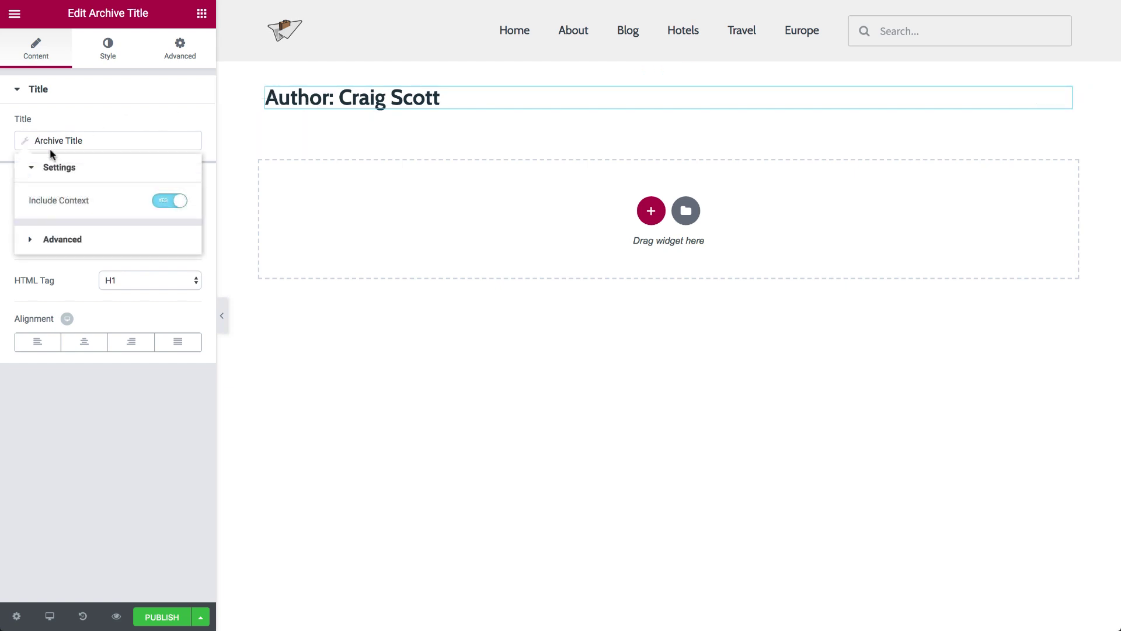
pyautogui.click(158, 202)
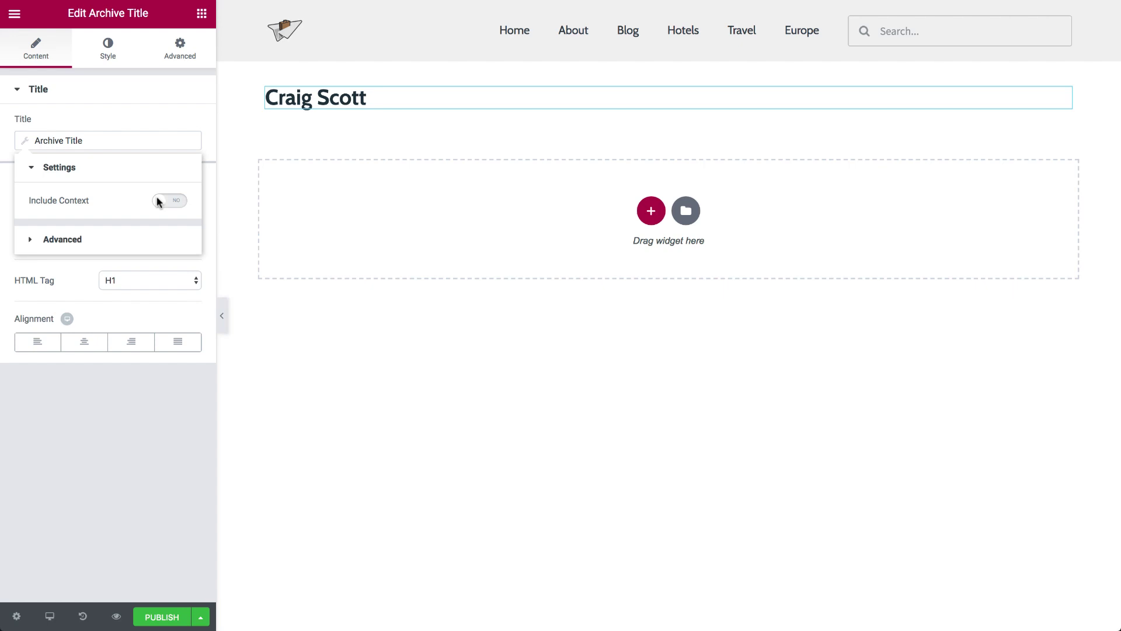
pyautogui.click(158, 202)
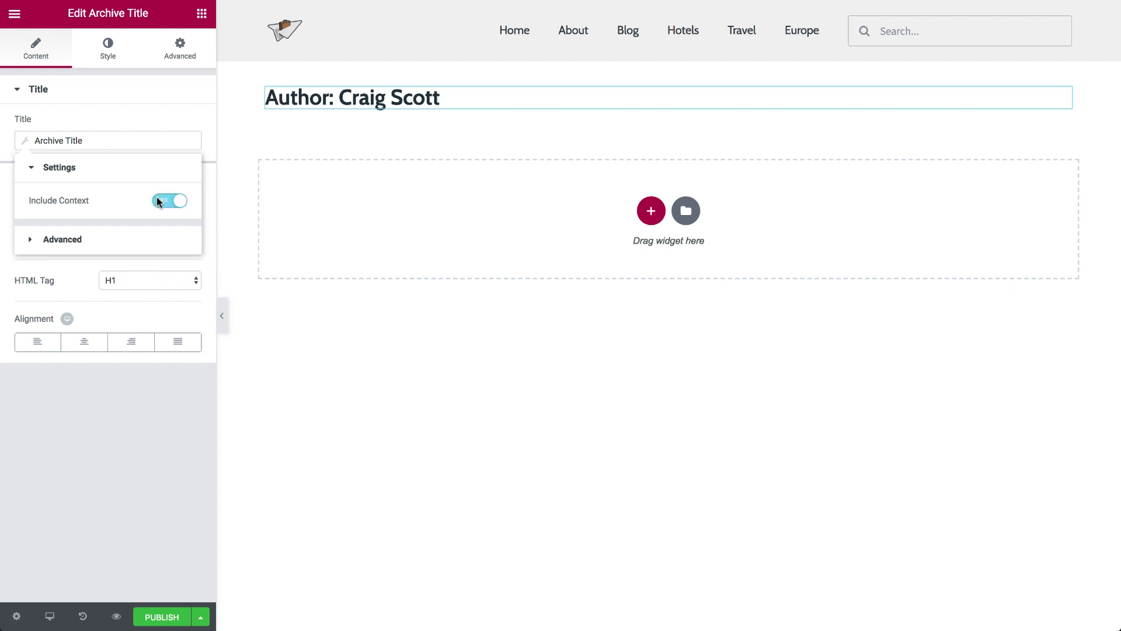
pyautogui.click(202, 13)
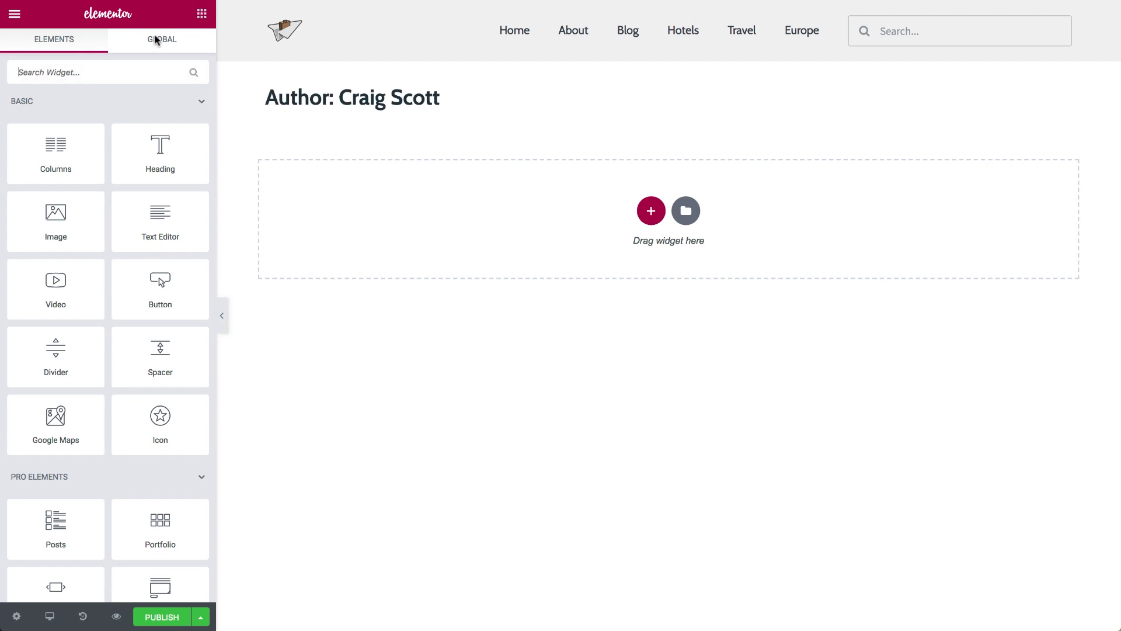
# - Add the Archive Posts widget below the Archive Title heading
pyautogui.write('archive pos')
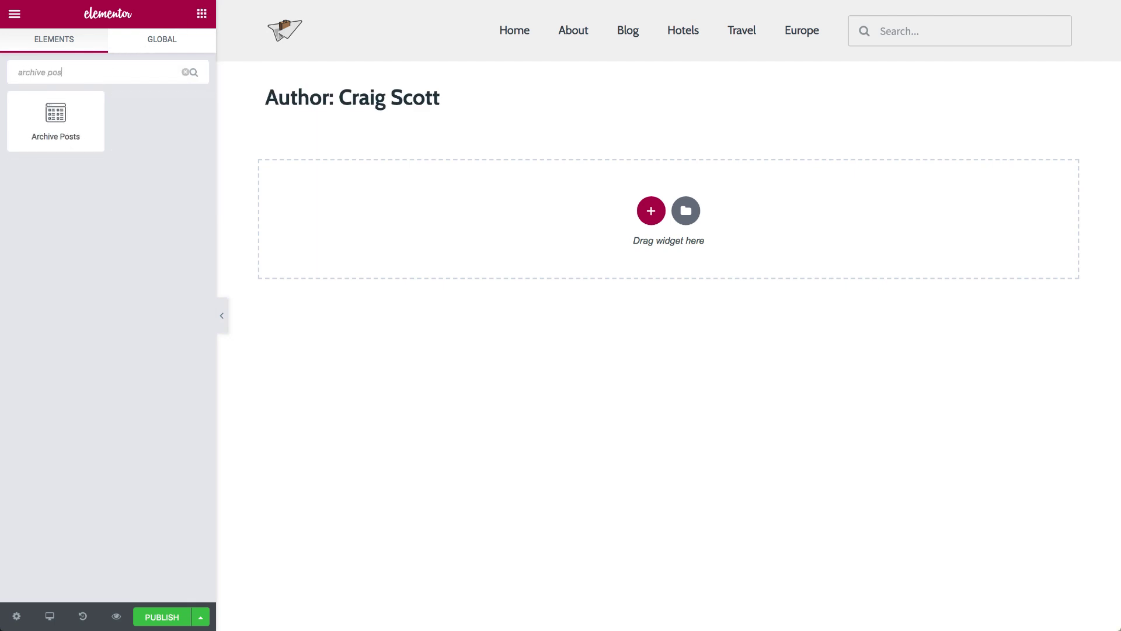
pyautogui.moveTo(65, 105); pyautogui.dragTo(378, 215)
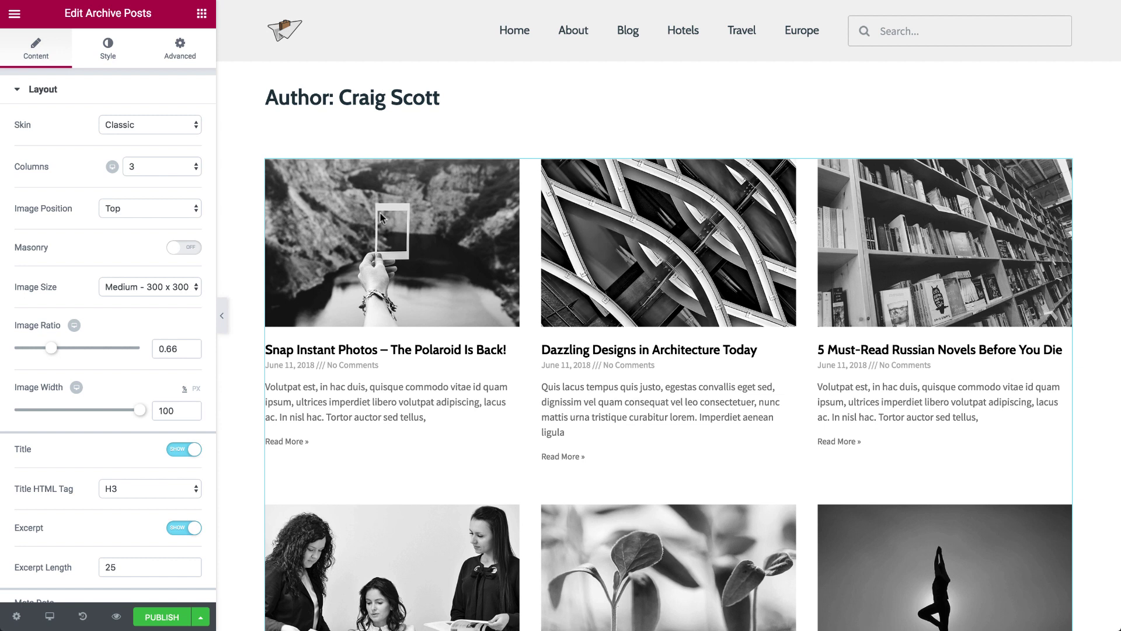
# - Exit to the dashboard and save Reading settings with blog pages showing at most 99 posts
pyautogui.click(14, 14)
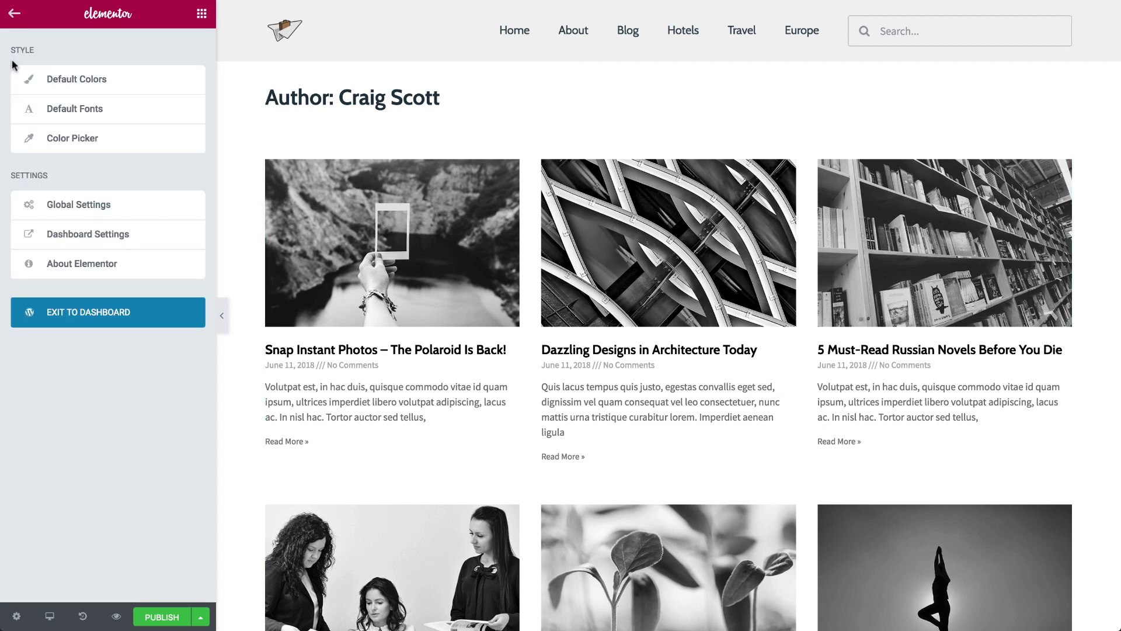
pyautogui.click(45, 314)
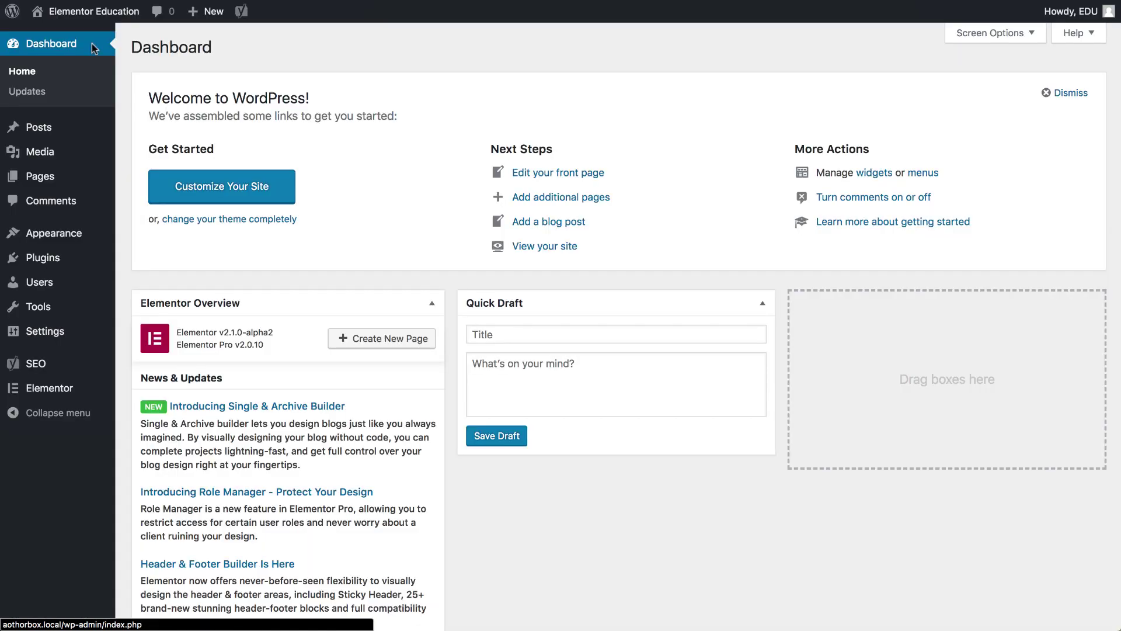
pyautogui.moveTo(88, 330)
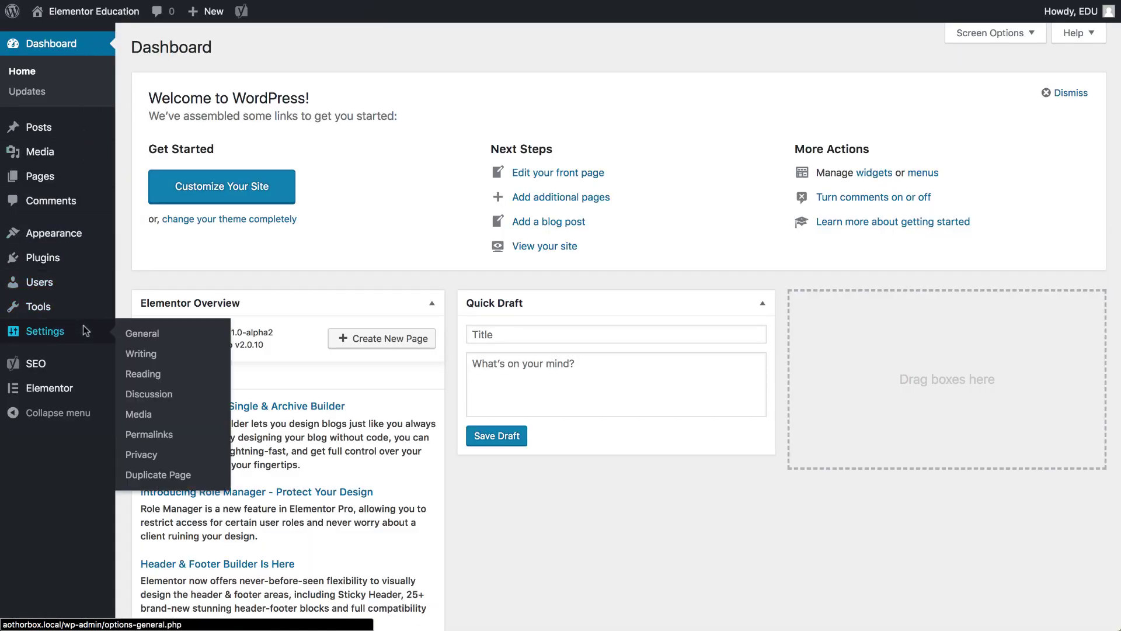
pyautogui.click(166, 377)
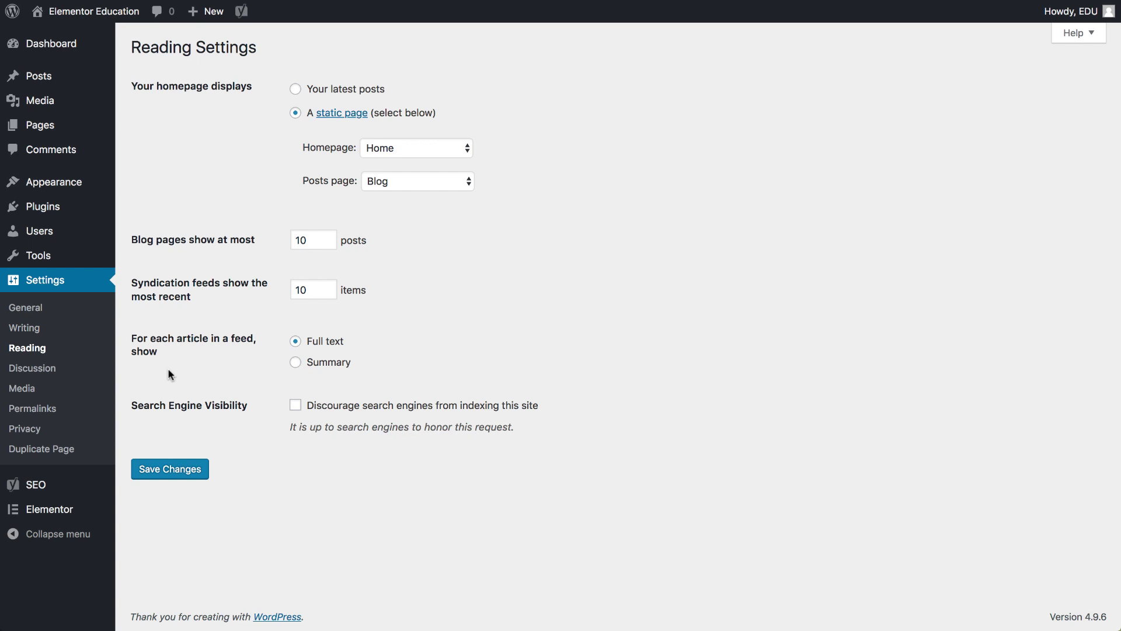
pyautogui.doubleClick(309, 242)
pyautogui.write('99')
pyautogui.click(181, 471)
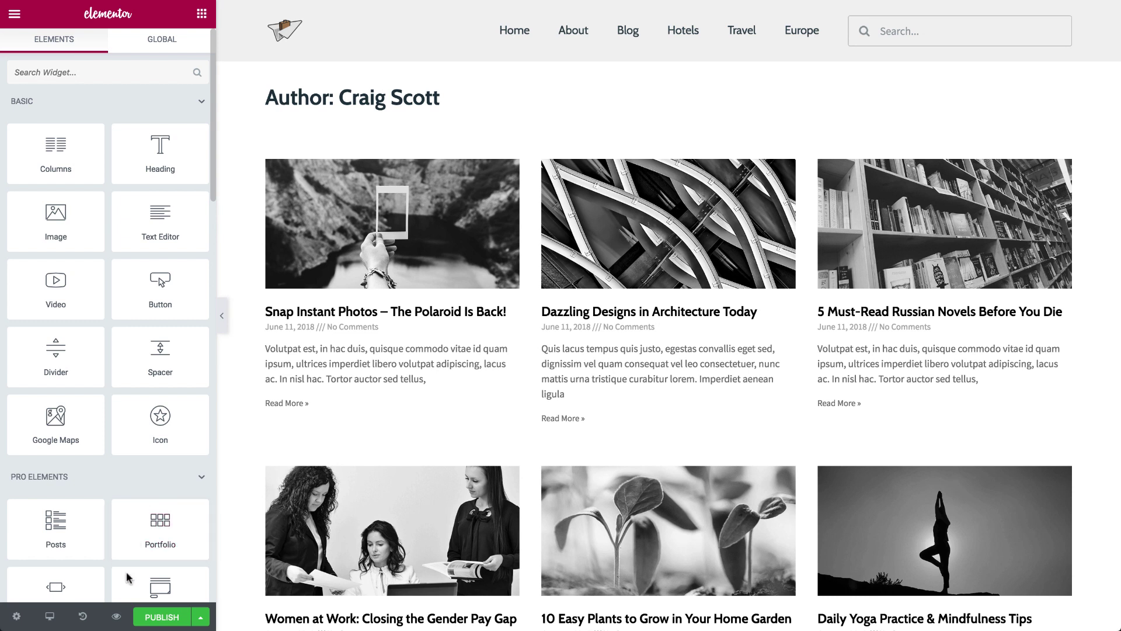
# - Preview the template as a Tags archive for the Music tag
pyautogui.moveTo(117, 618)
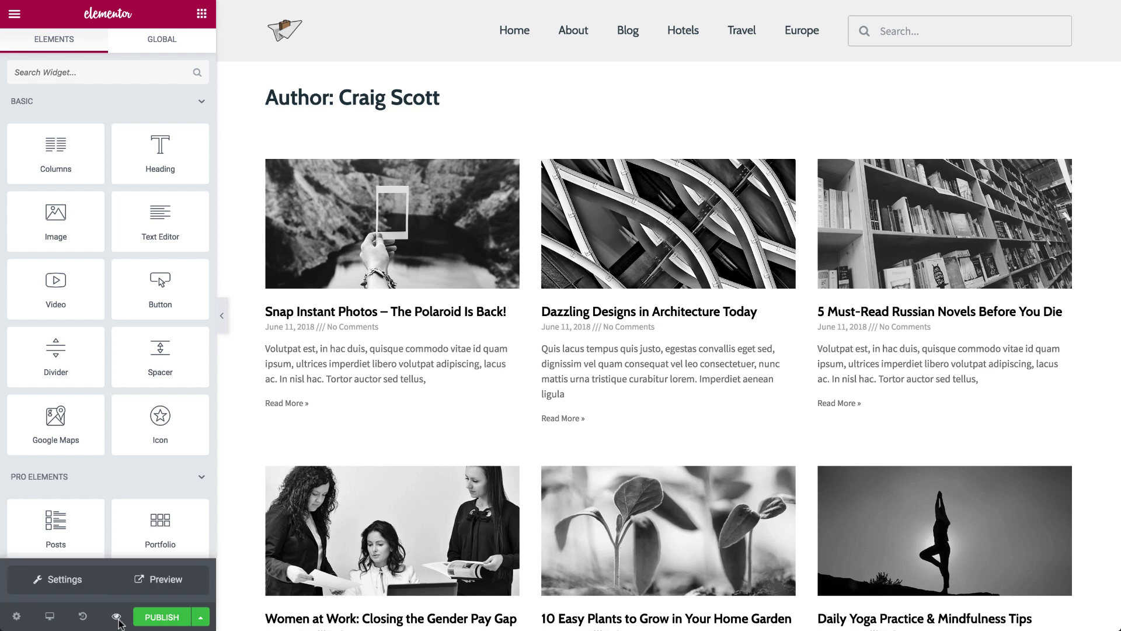
pyautogui.click(86, 576)
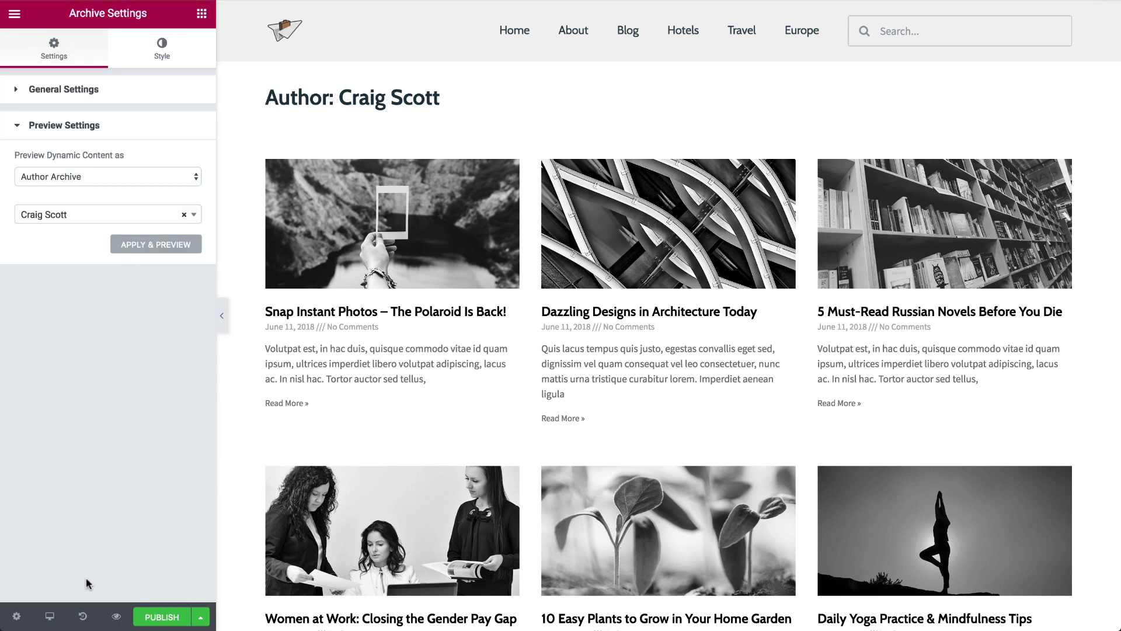
pyautogui.click(50, 176)
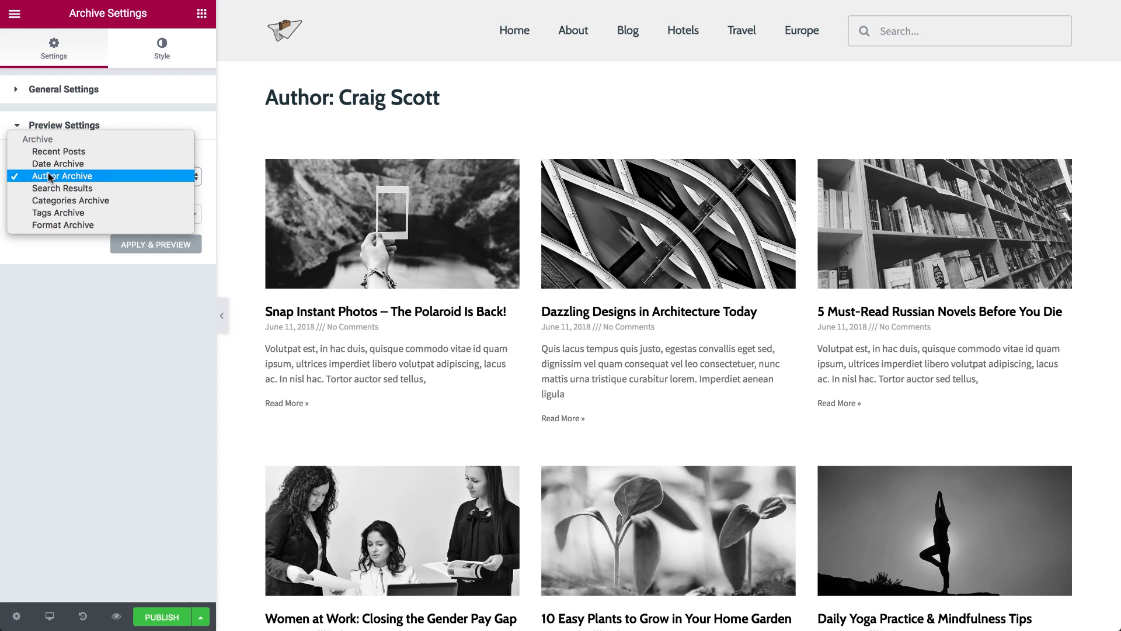
pyautogui.click(62, 211)
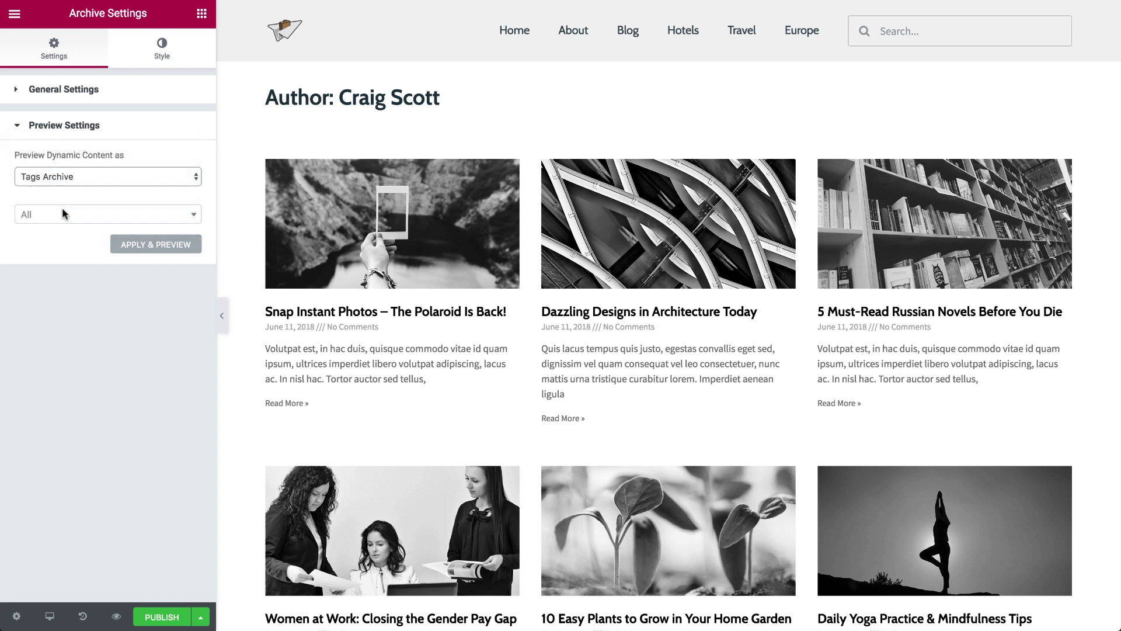
pyautogui.click(62, 211)
pyautogui.write('mu')
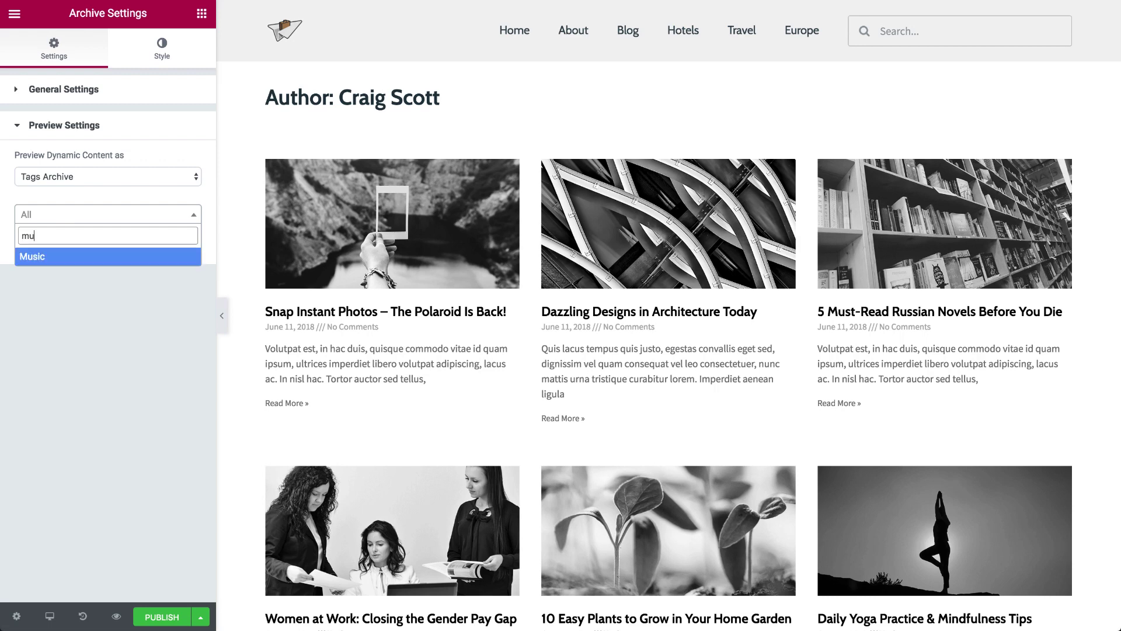
pyautogui.click(65, 252)
pyautogui.click(131, 247)
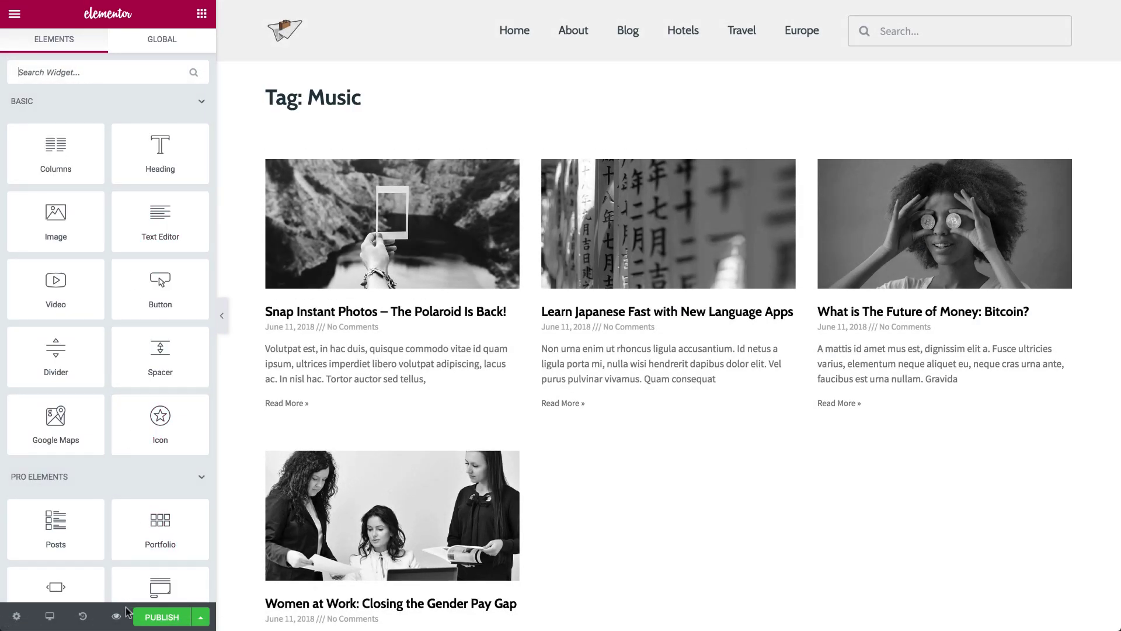
# - Switch the preview to a Categories archive for the Travel category
pyautogui.moveTo(16, 616)
pyautogui.click(91, 577)
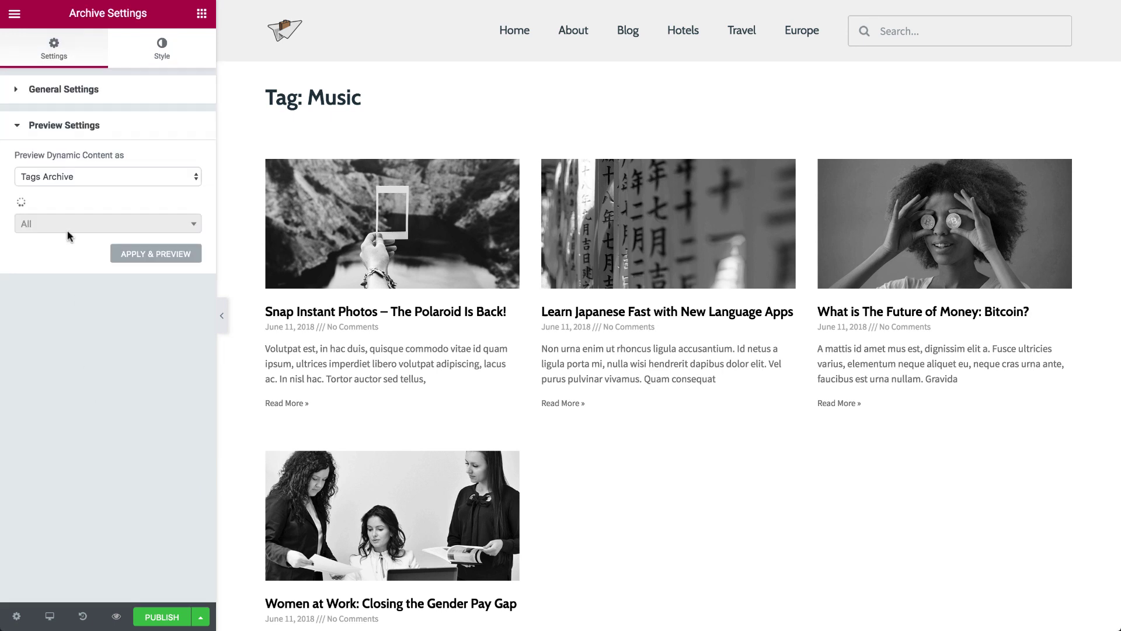
pyautogui.click(68, 177)
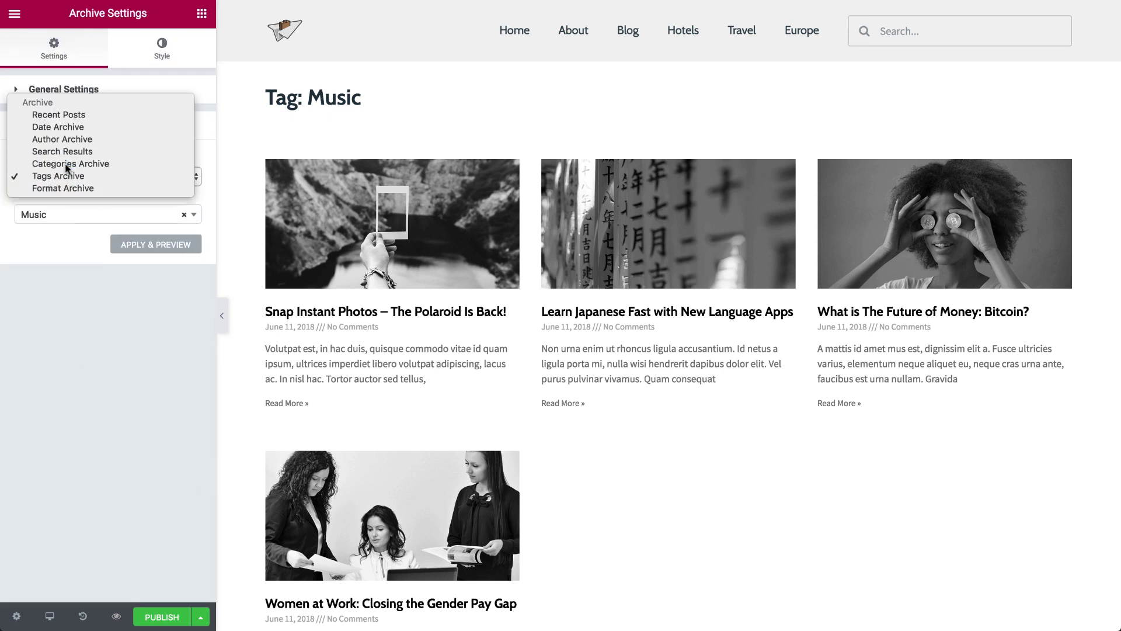
pyautogui.click(67, 165)
pyautogui.click(76, 214)
pyautogui.write('tr')
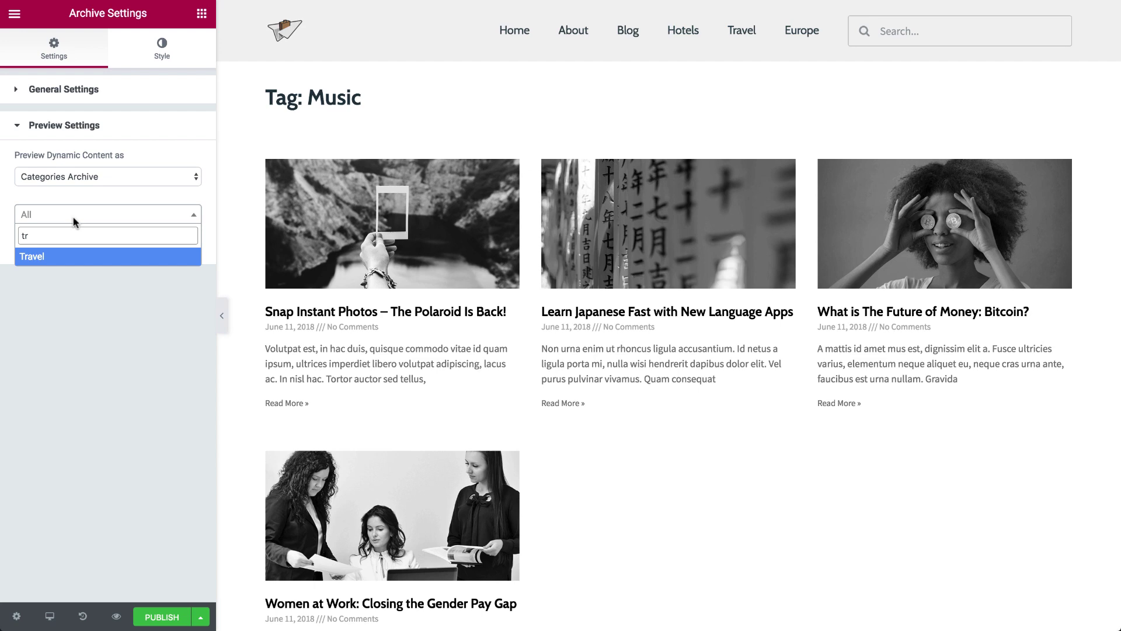
pyautogui.click(69, 258)
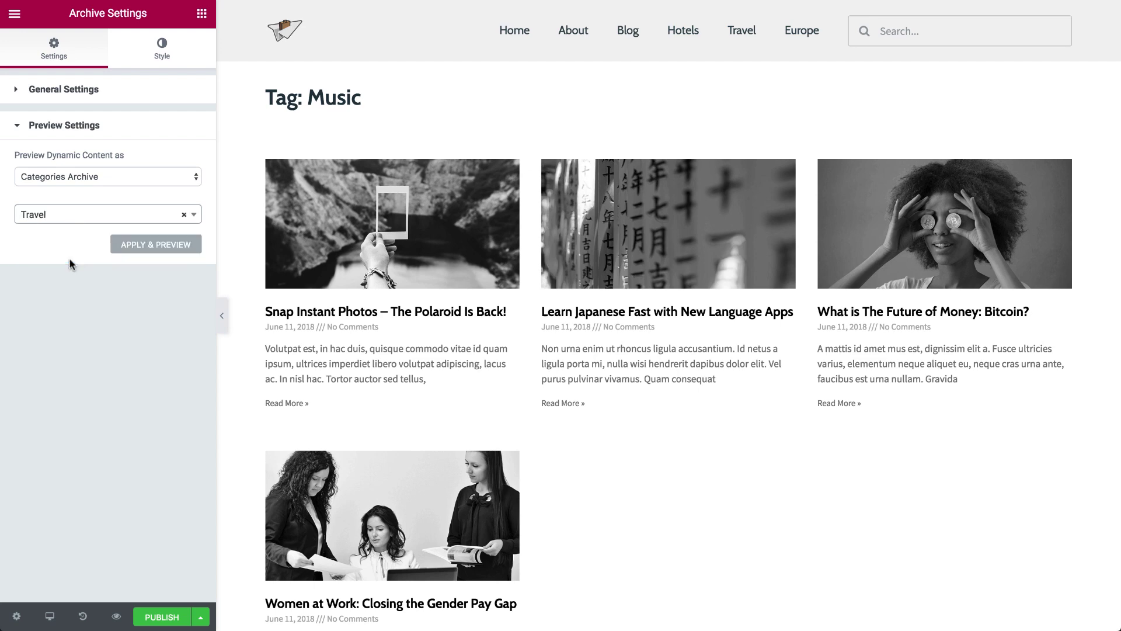
pyautogui.click(121, 246)
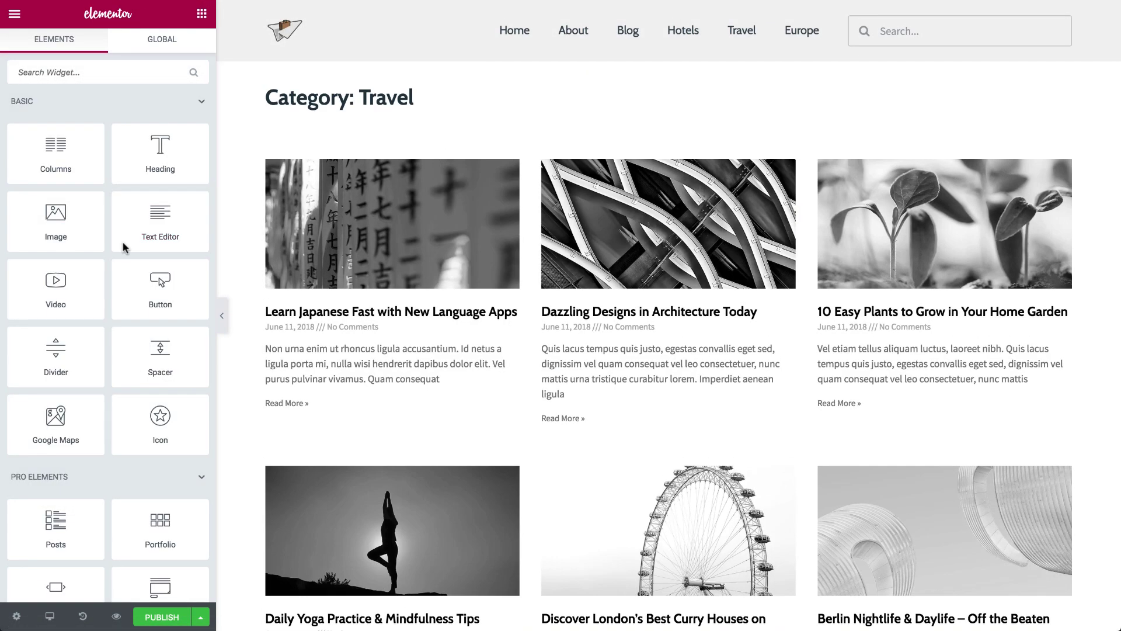
# - Select the Archive Posts widget and expand Advanced to show its Nothing Found Message
pyautogui.click(341, 232)
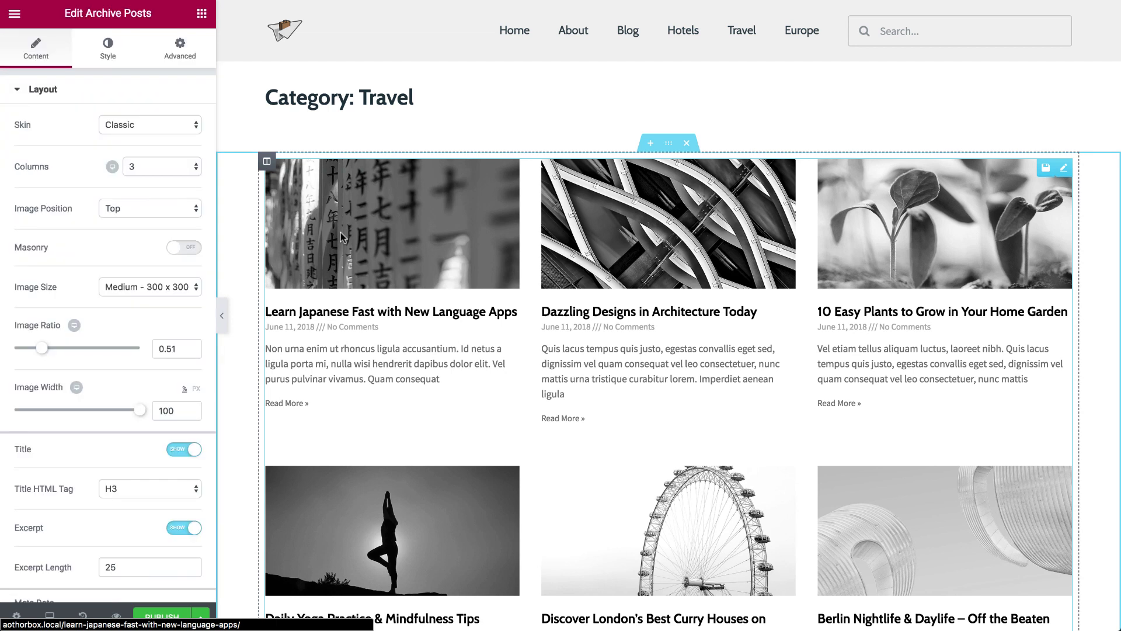
pyautogui.click(119, 99)
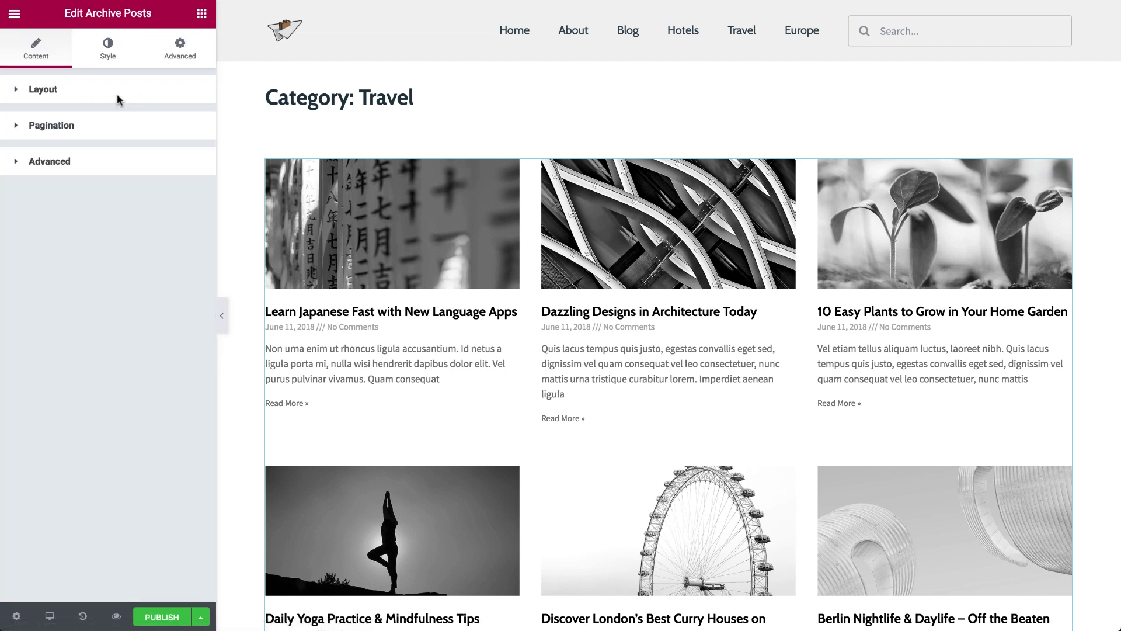
pyautogui.click(118, 167)
pyautogui.click(69, 231)
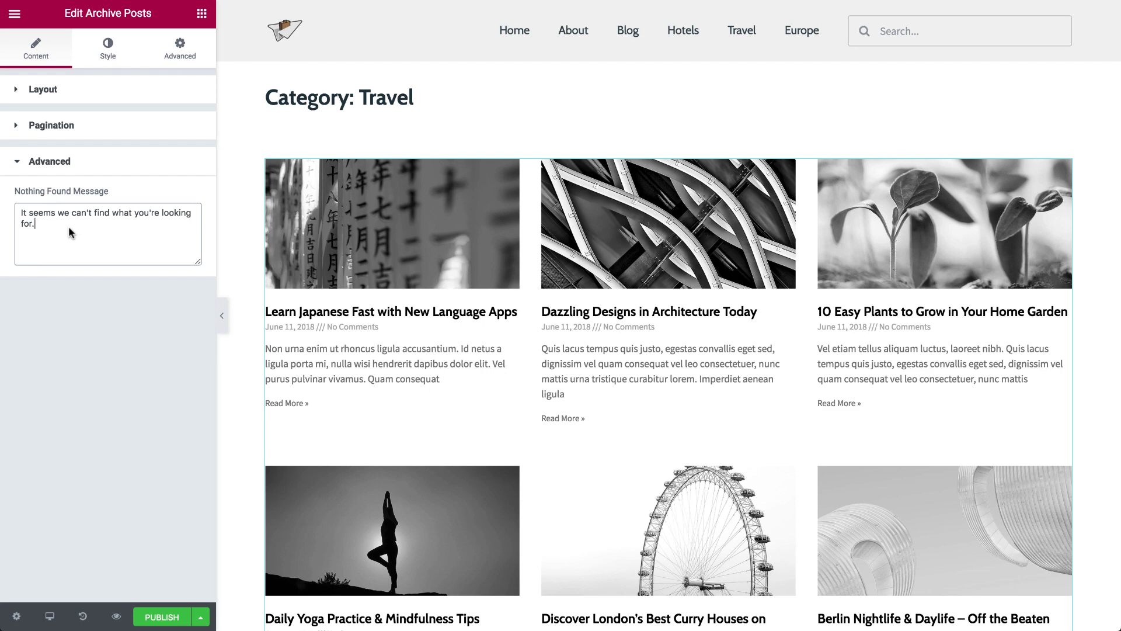
# - Publish My Archive with the display condition Include > Categories > Travel
pyautogui.click(154, 617)
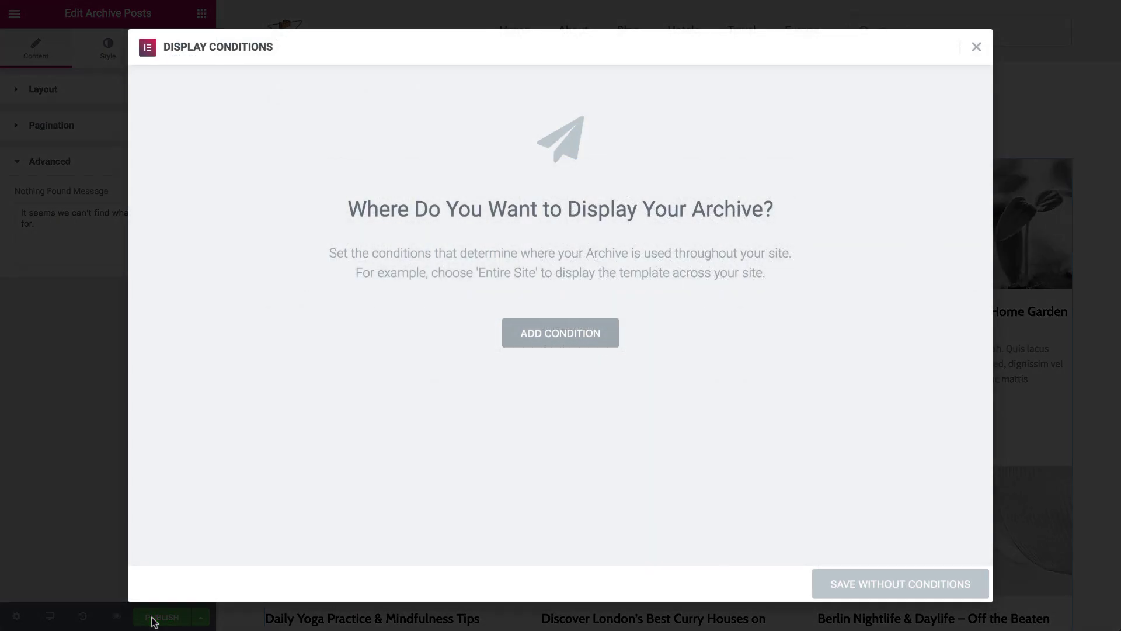
pyautogui.click(526, 334)
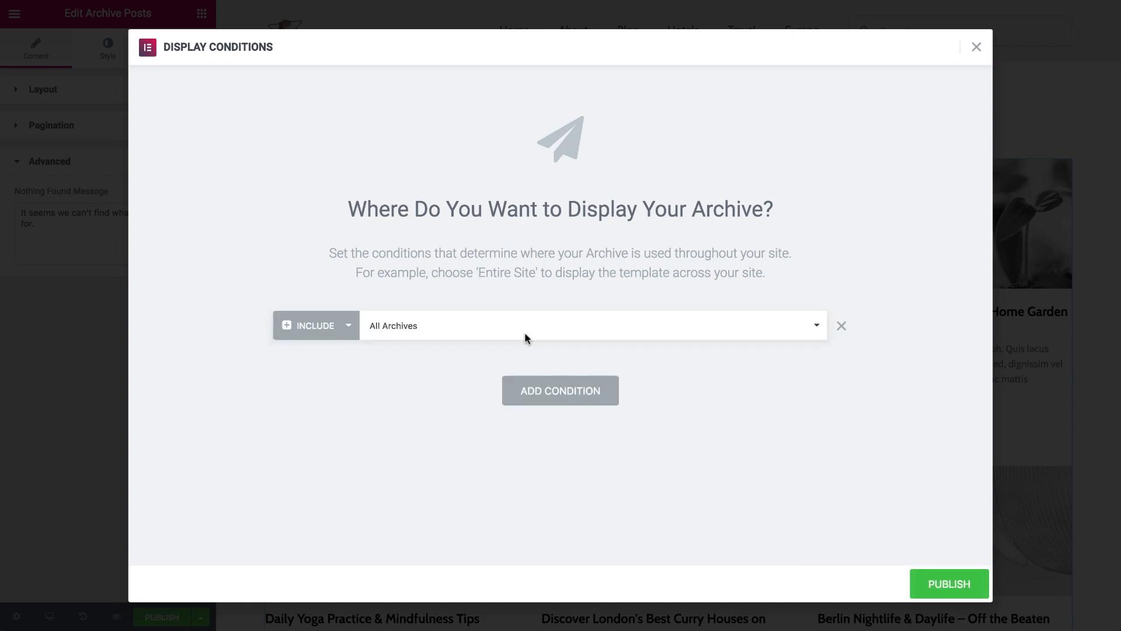
pyautogui.click(524, 337)
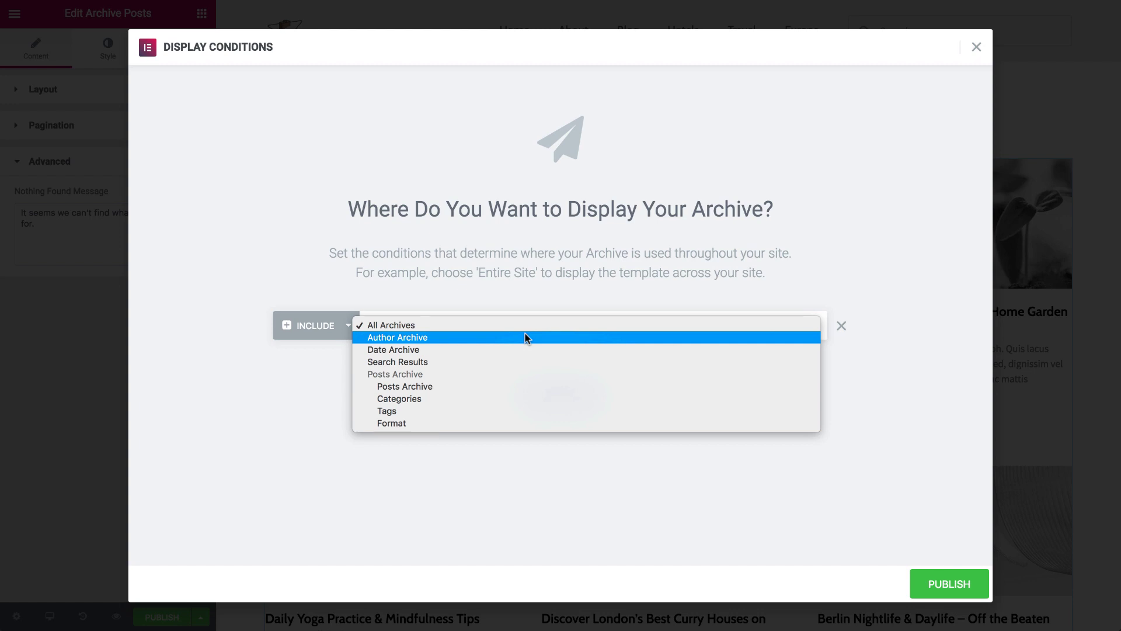
pyautogui.click(521, 399)
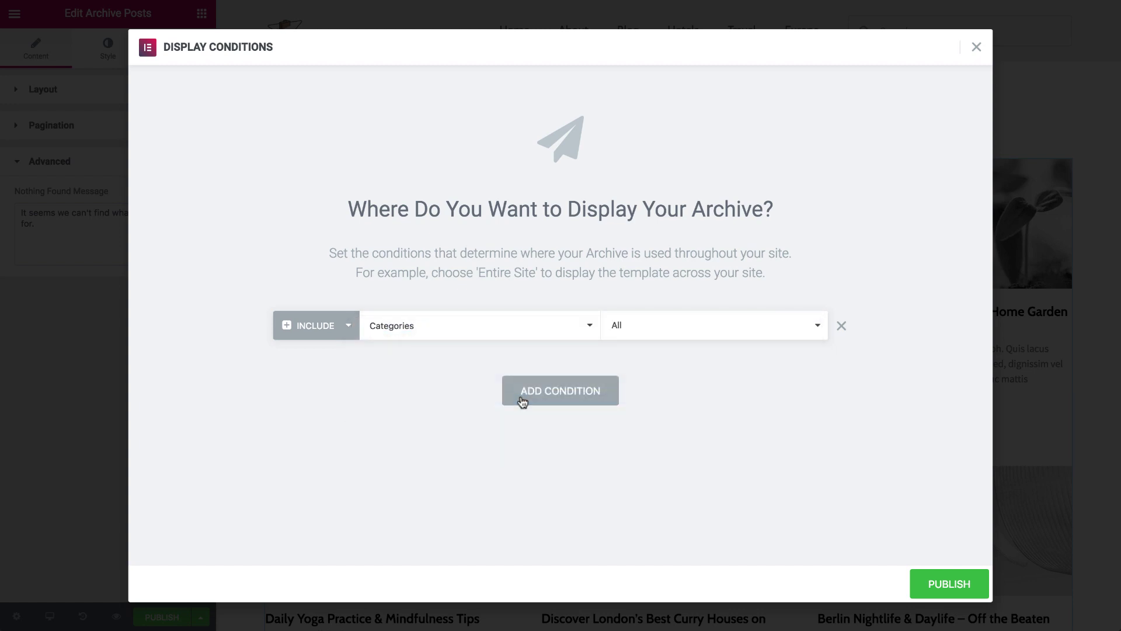
pyautogui.click(623, 329)
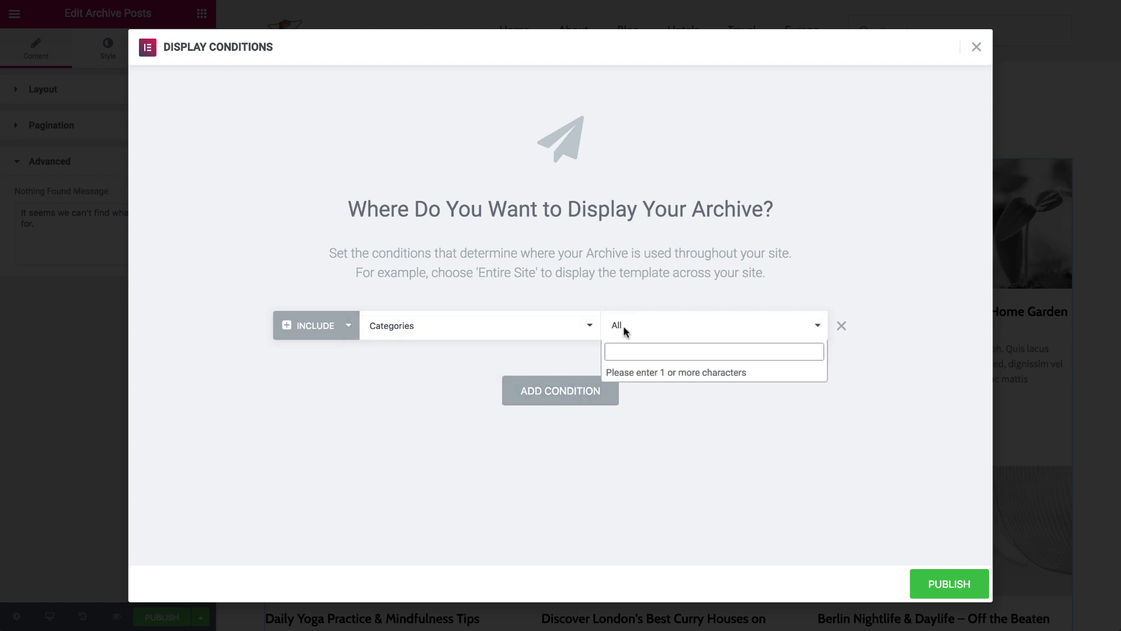
pyautogui.write('tra')
pyautogui.click(625, 377)
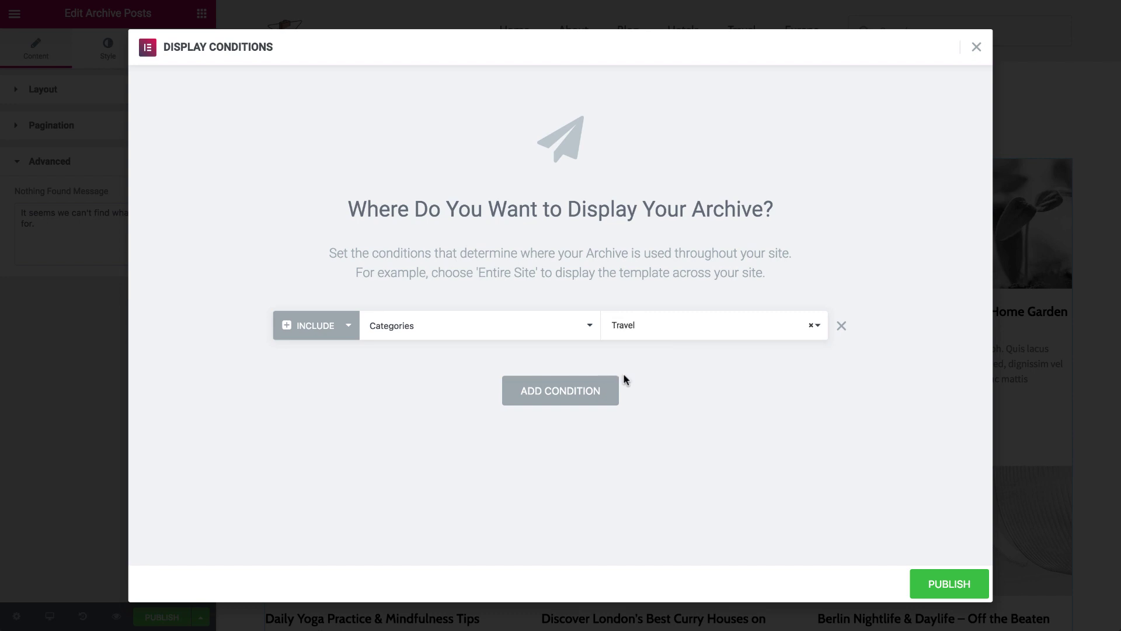
pyautogui.click(940, 583)
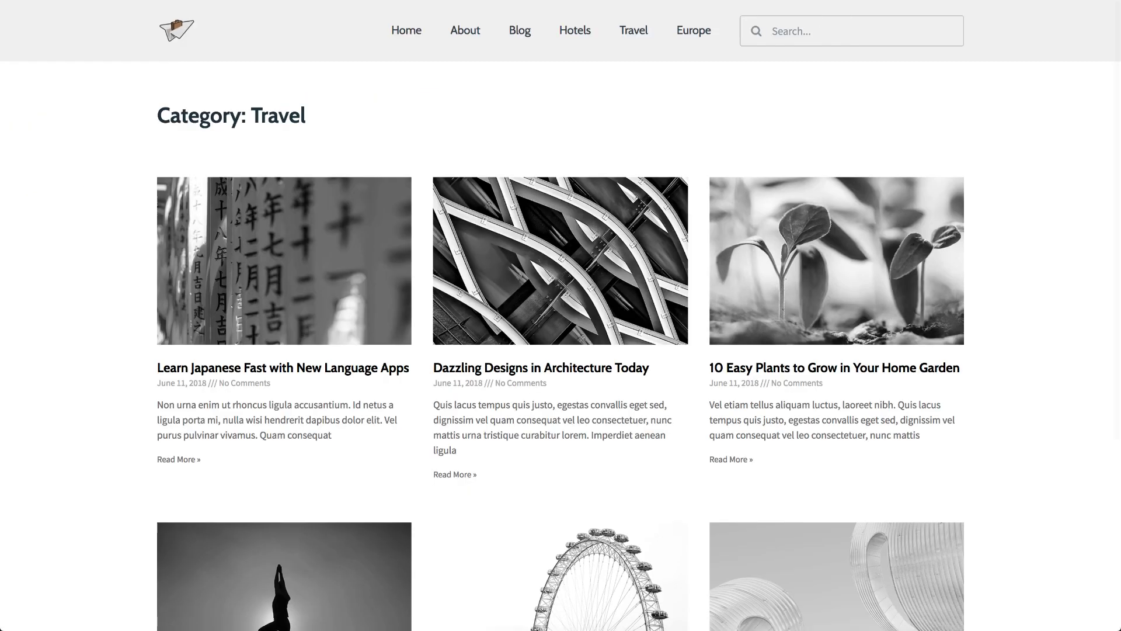
# - Scroll through the live category archive page to check its card layout
pyautogui.scroll(-2, 560, 316)
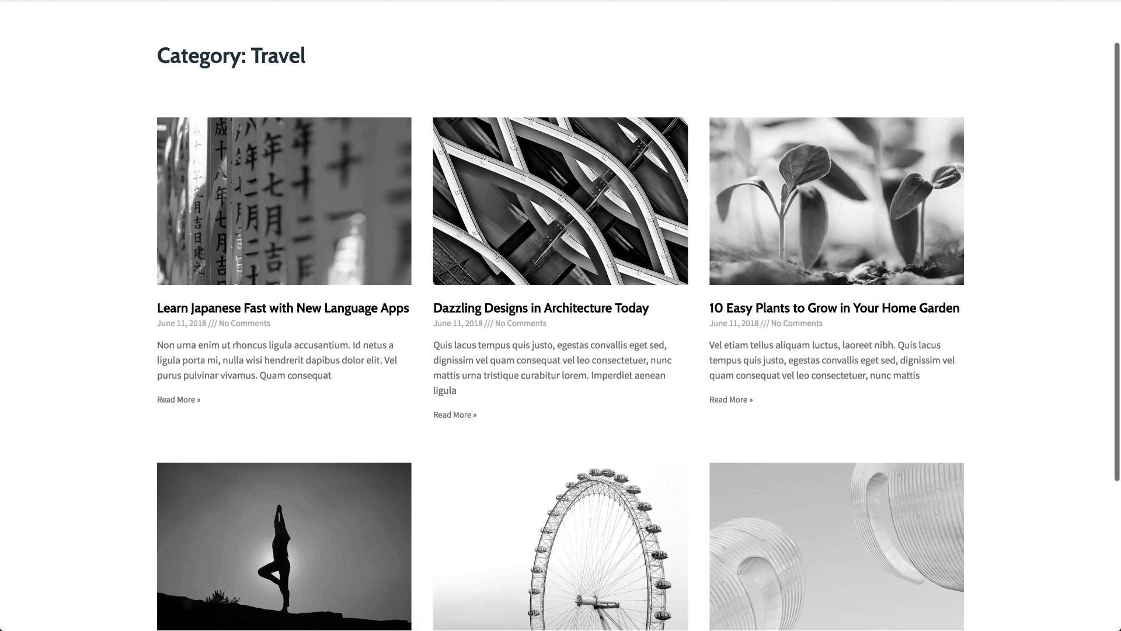
pyautogui.scroll(-2, 561, 315)
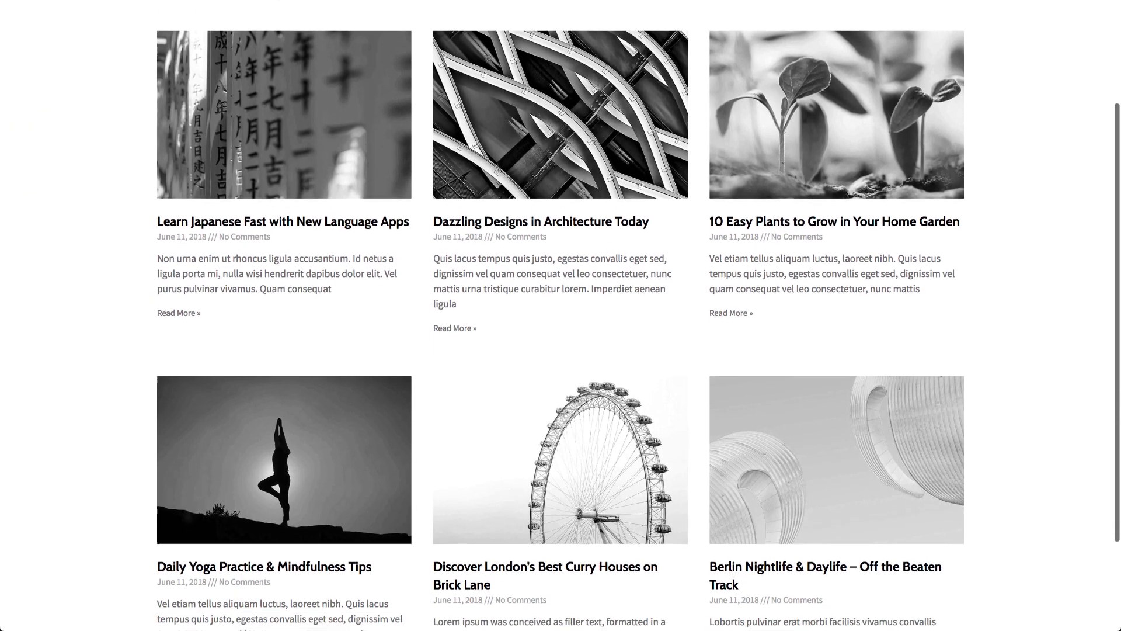
pyautogui.scroll(-2, 560, 315)
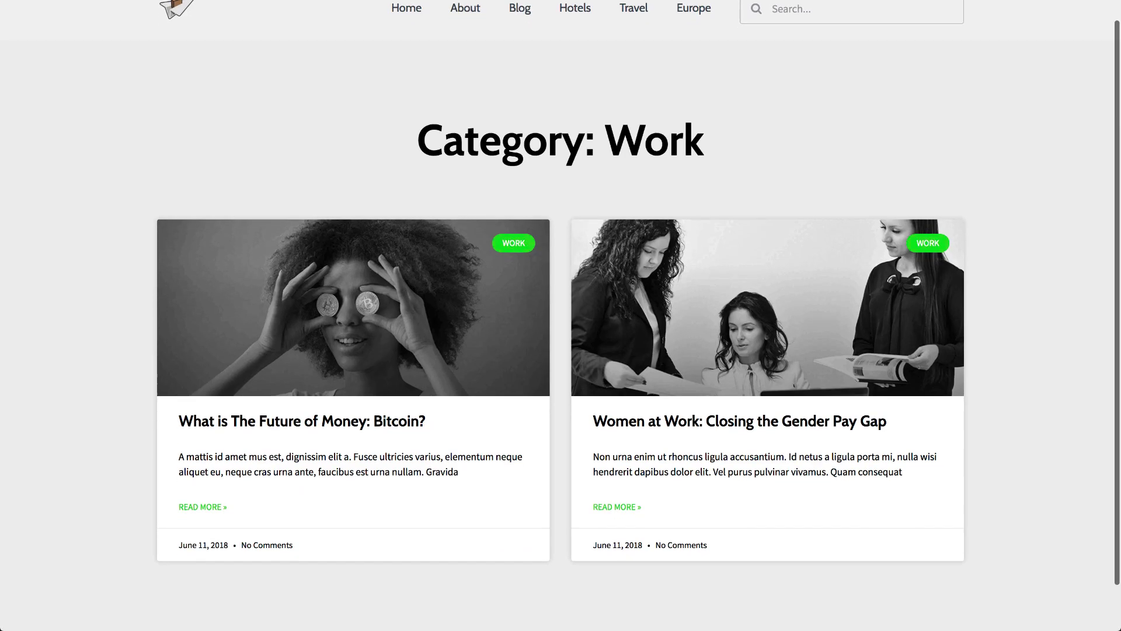
pyautogui.scroll(-1, 560, 316)
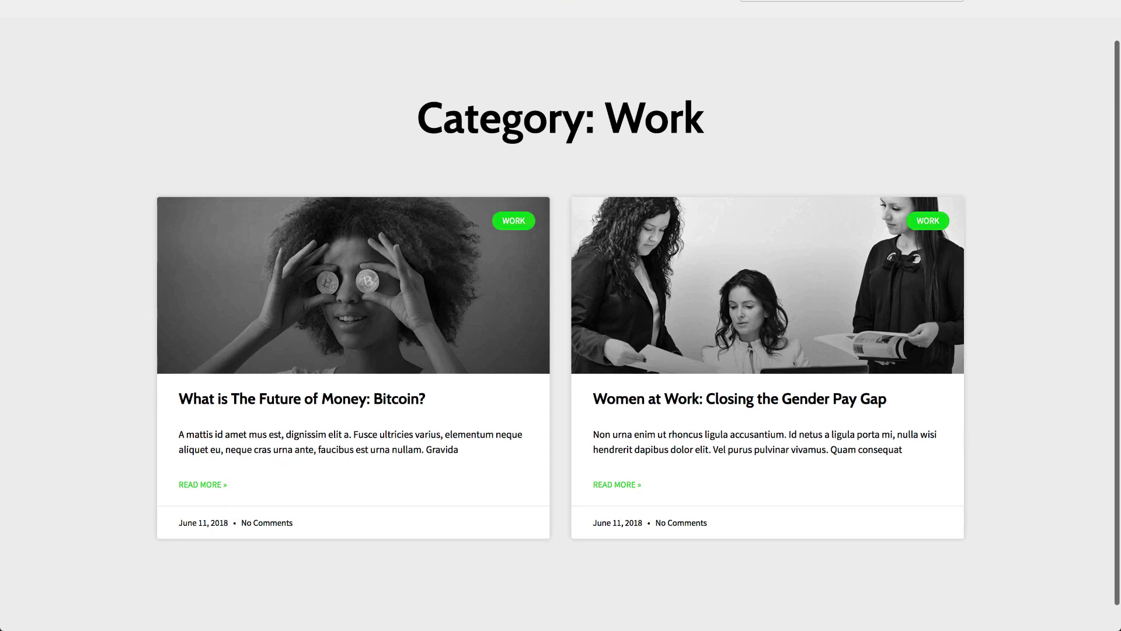